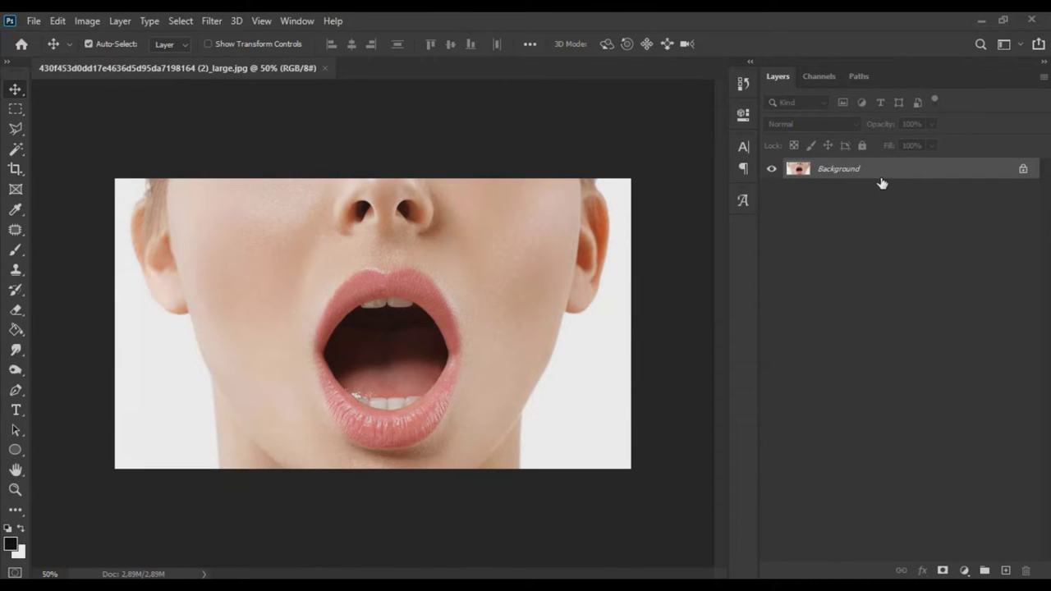
Duplicate the open-mouth portrait's Background layer into a new Layer 1 with Ctrl+J.
key(ctrl+j)
click(832, 346)
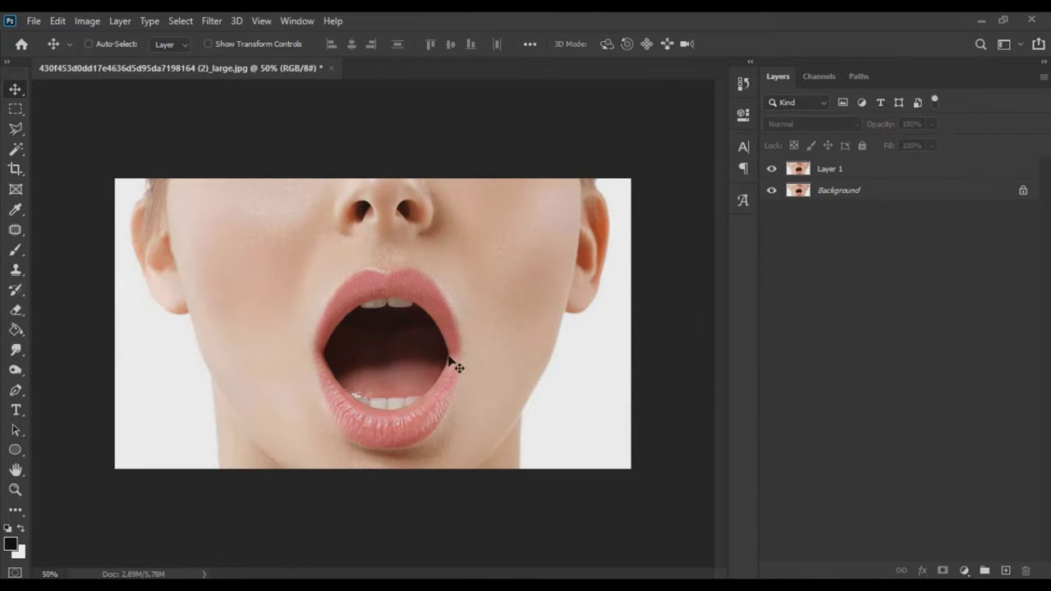
scroll(452, 364, up, 4)
scroll(477, 370, up, 2)
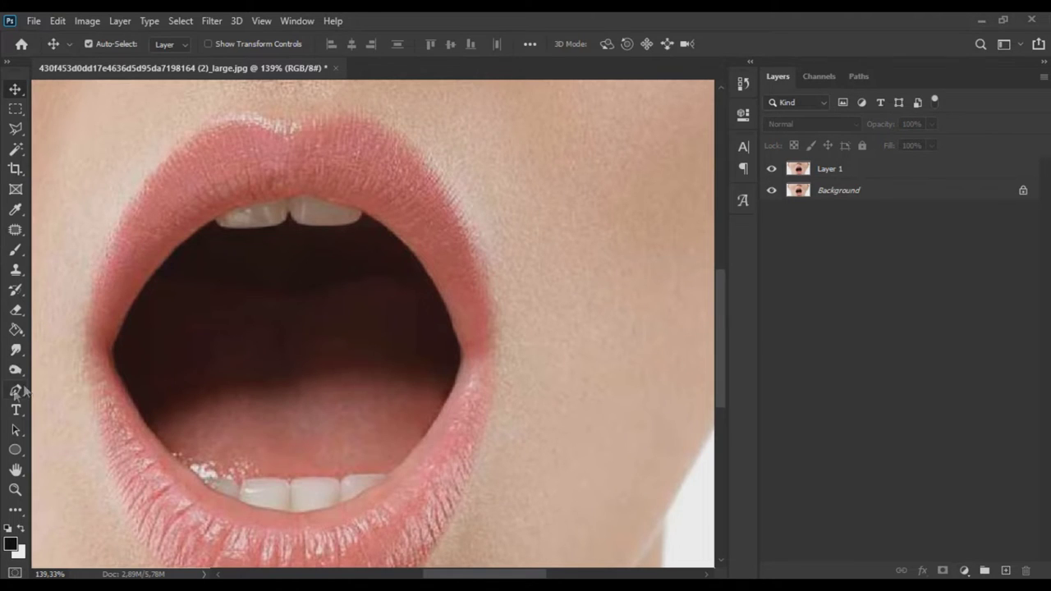
Start a Pen path at the mouth's left corner, curving along the upper teeth edge.
click(15, 390)
scroll(123, 358, up, 2)
scroll(107, 348, up, 2)
drag(293, 105, 463, 99)
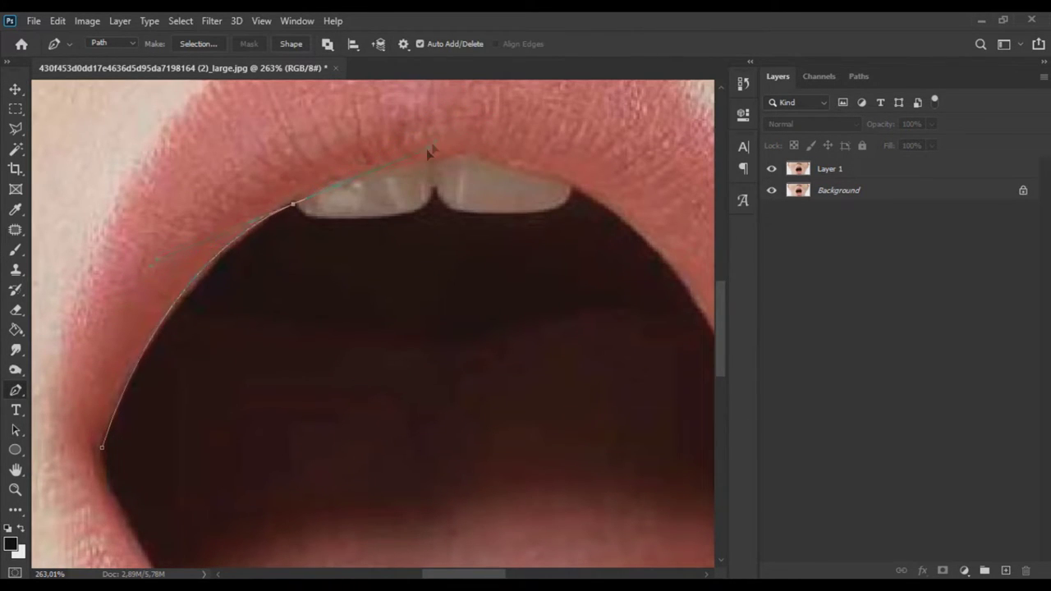
drag(464, 99, 447, 134)
scroll(316, 204, up, 4)
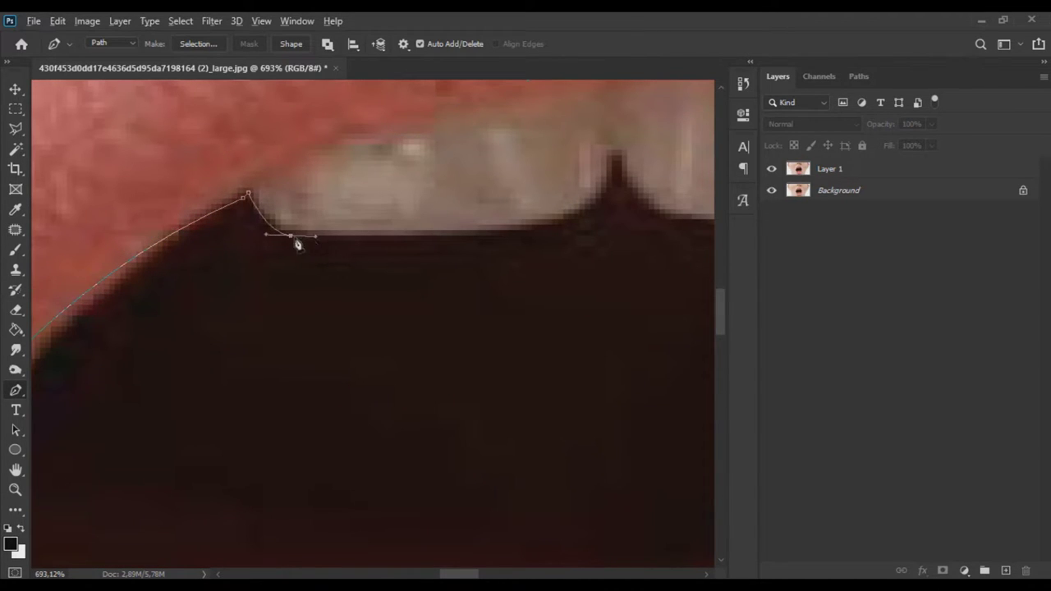
drag(579, 217, 604, 195)
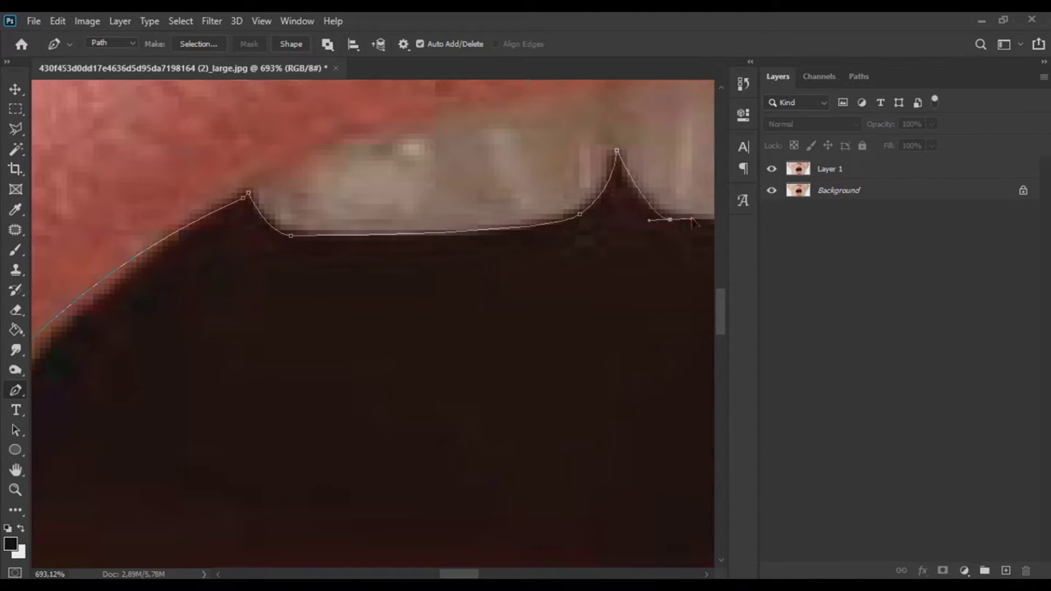
Extend the path past the next tooth gap, undoing a misplaced point on the right side.
scroll(617, 232, right, 2)
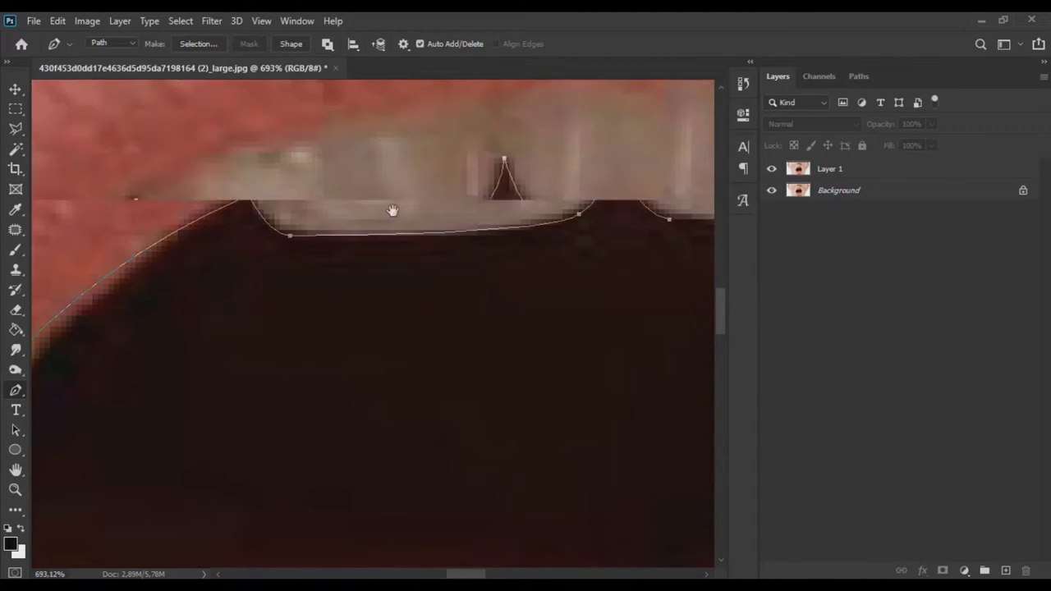
scroll(394, 211, right, 4)
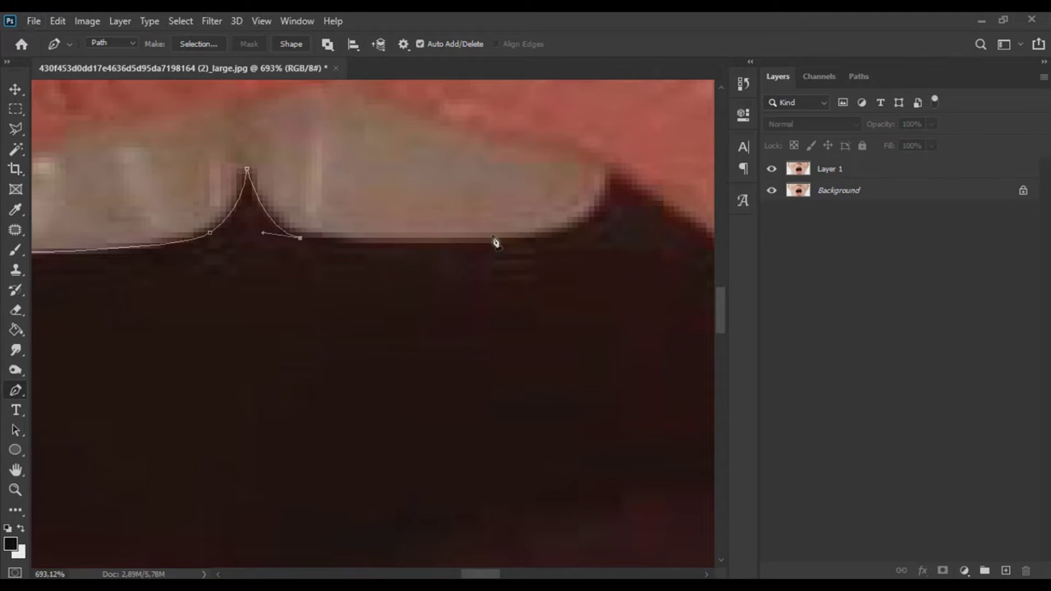
drag(583, 223, 617, 198)
scroll(433, 382, down, 3)
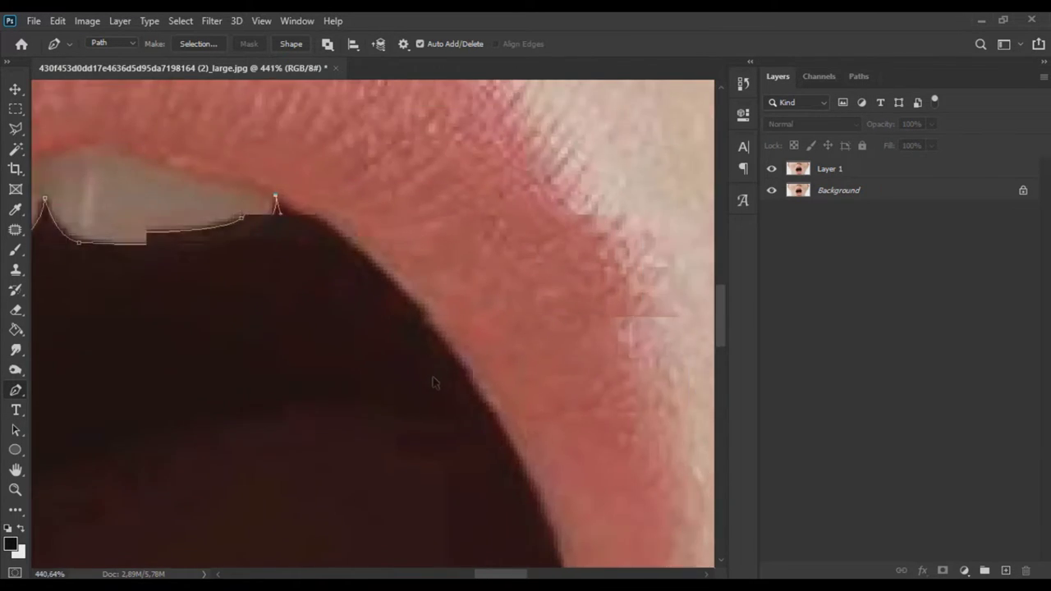
scroll(433, 382, down, 1)
scroll(558, 349, down, 1)
mouse_move(551, 454)
mouse_down()
mouse_move(553, 528)
mouse_move(532, 536)
mouse_move(535, 554)
mouse_up()
key(ctrl+z)
scroll(530, 294, down, 1)
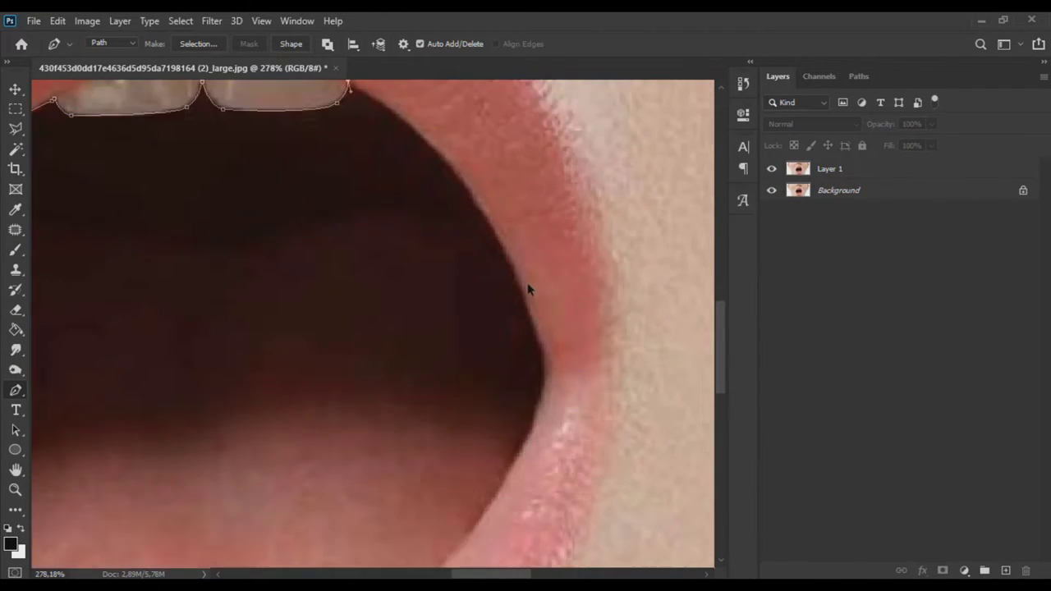
Trace the path down the mouth's right edge, redoing the point with a longer curve.
scroll(564, 349, up, 2)
drag(540, 408, 556, 551)
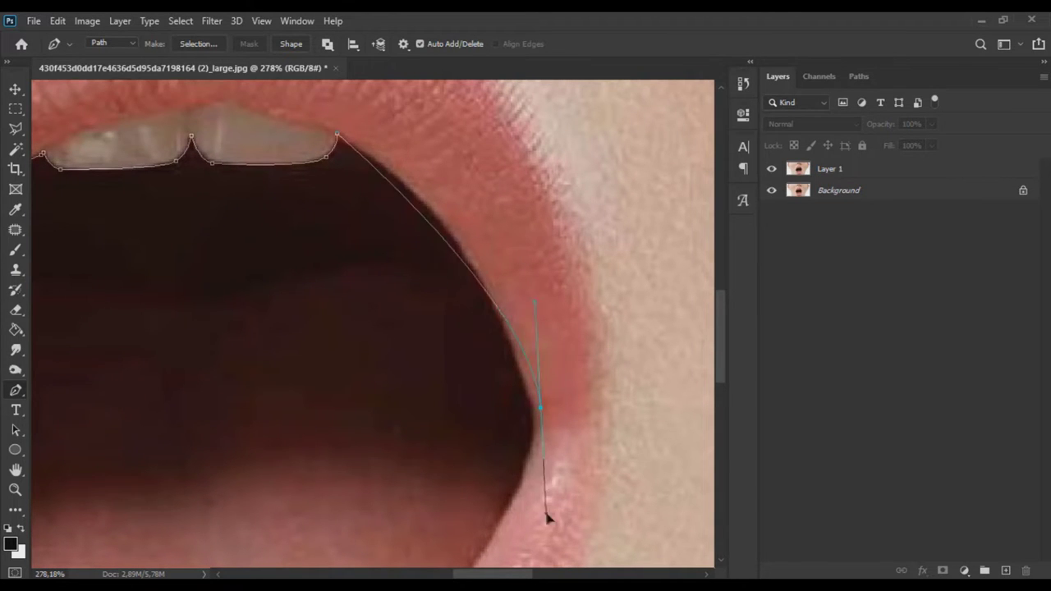
key(ctrl+z)
drag(532, 419, 528, 559)
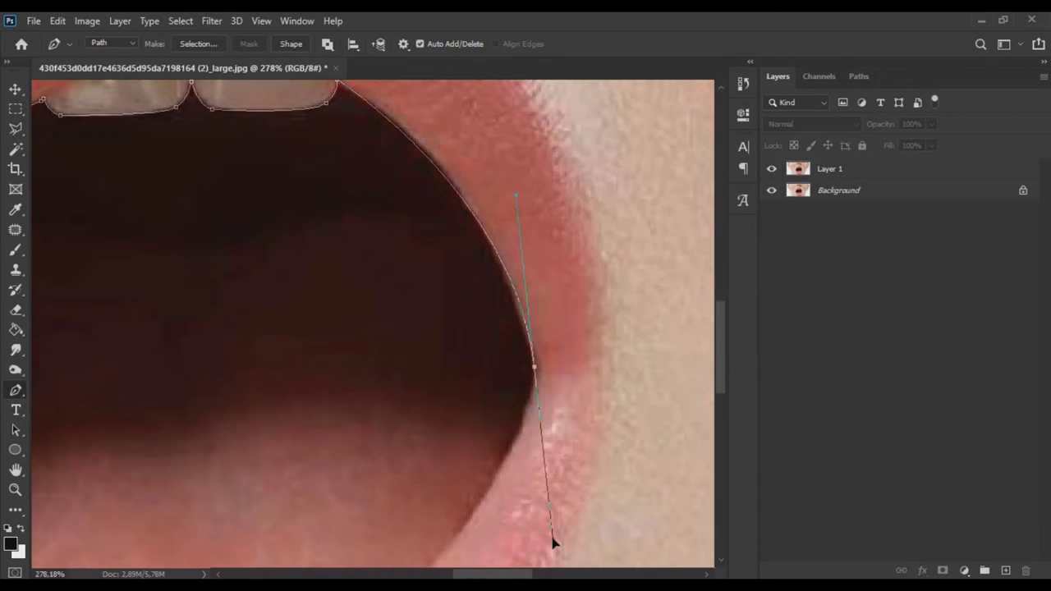
drag(528, 558, 545, 550)
scroll(536, 377, down, 5)
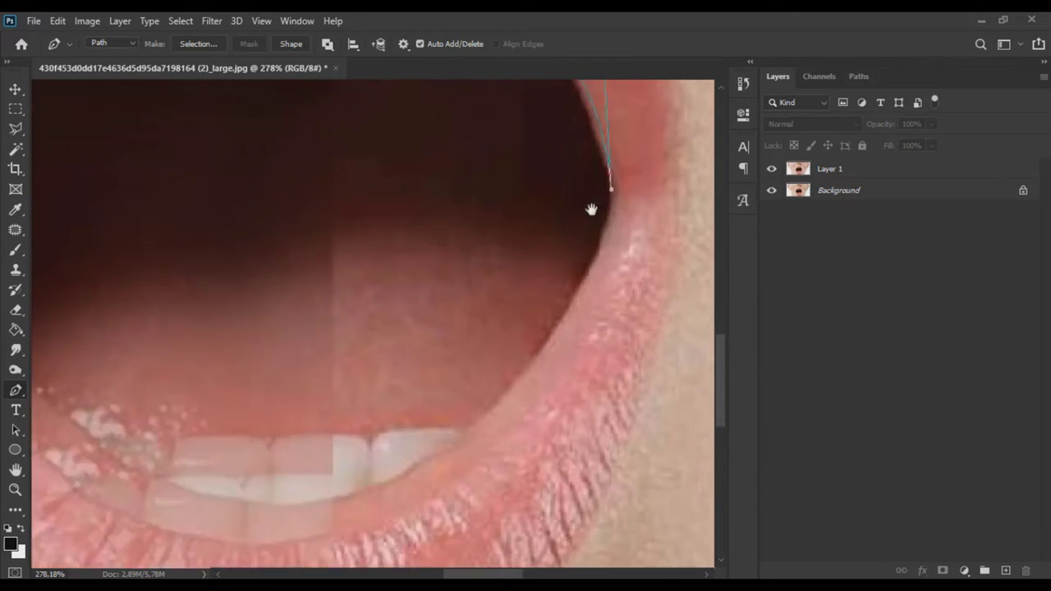
Turn the path sharply at the lip corner and run it along the top of the lower teeth.
mouse_move(473, 413)
mouse_down()
mouse_move(331, 454)
mouse_move(328, 538)
mouse_up()
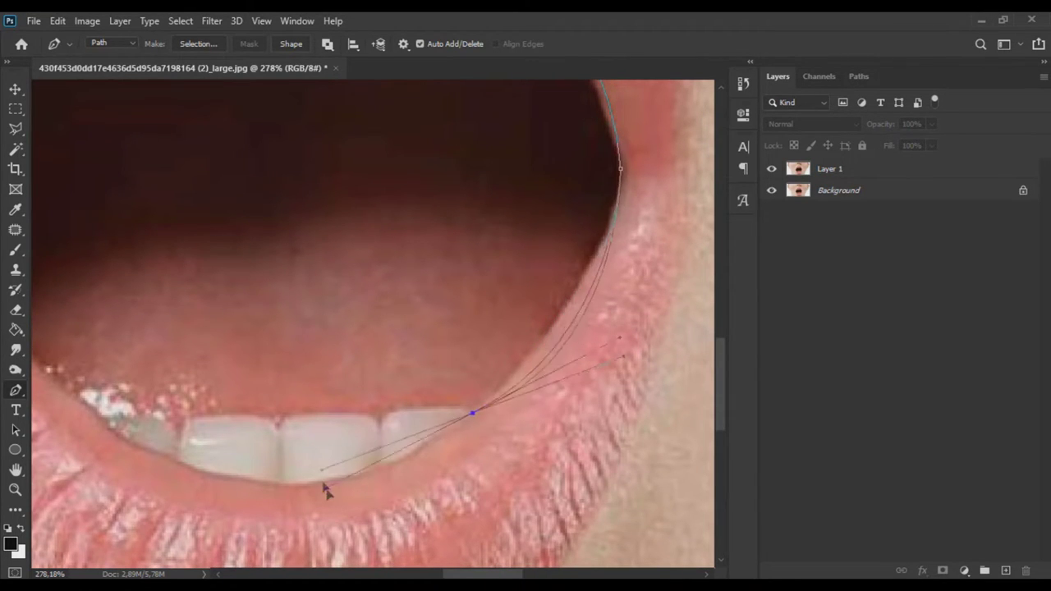
alt+click(472, 414)
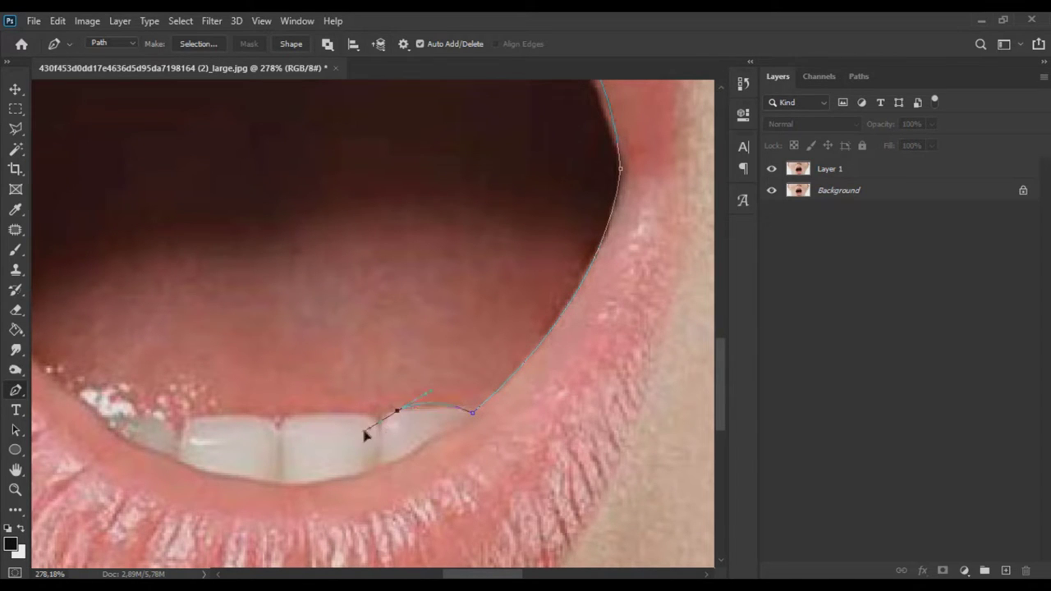
scroll(380, 426, up, 3)
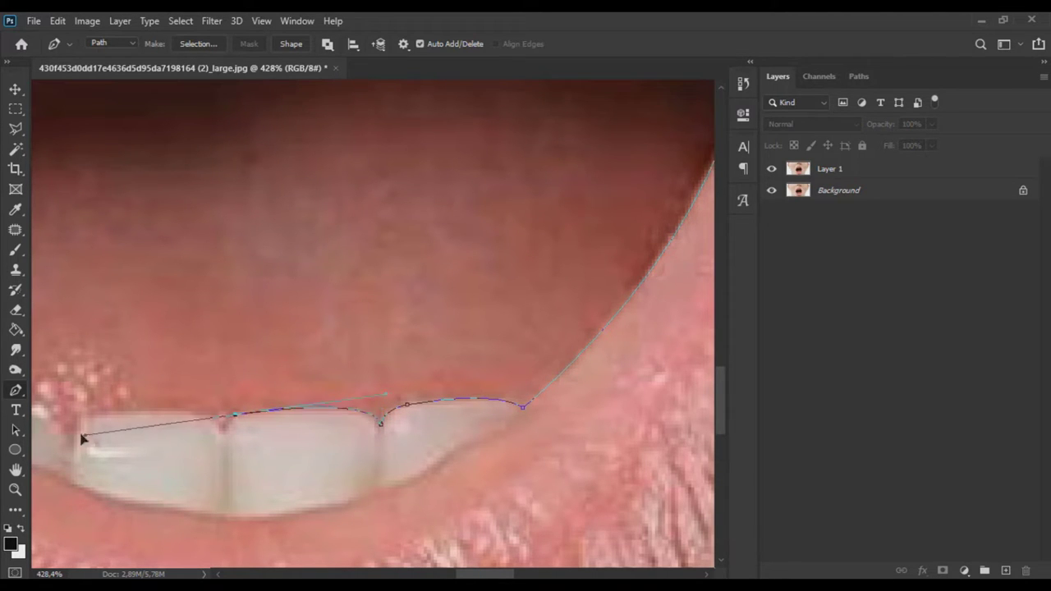
drag(160, 427, 119, 435)
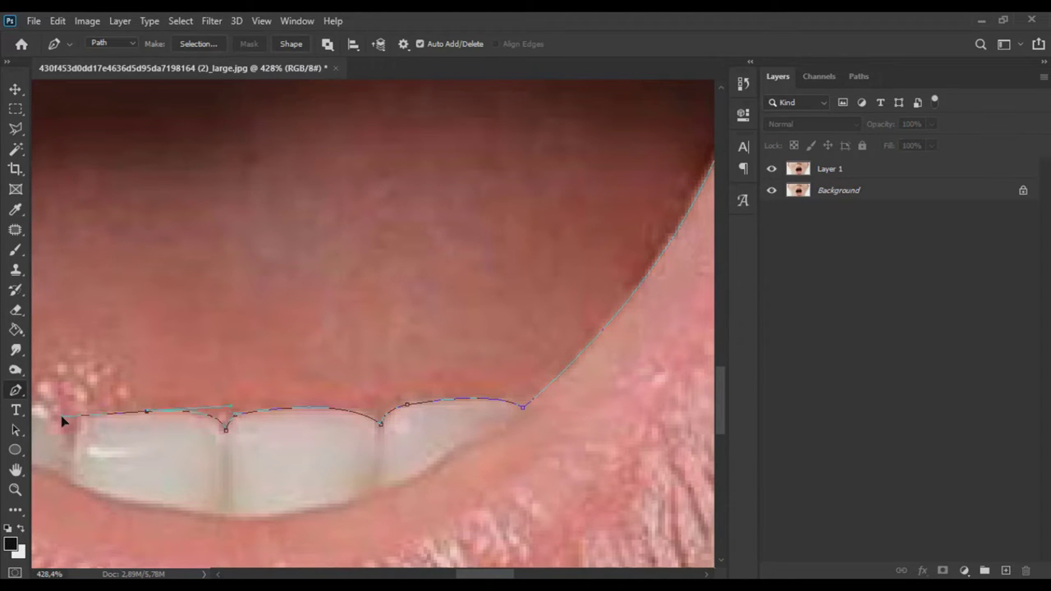
drag(169, 439, 251, 418)
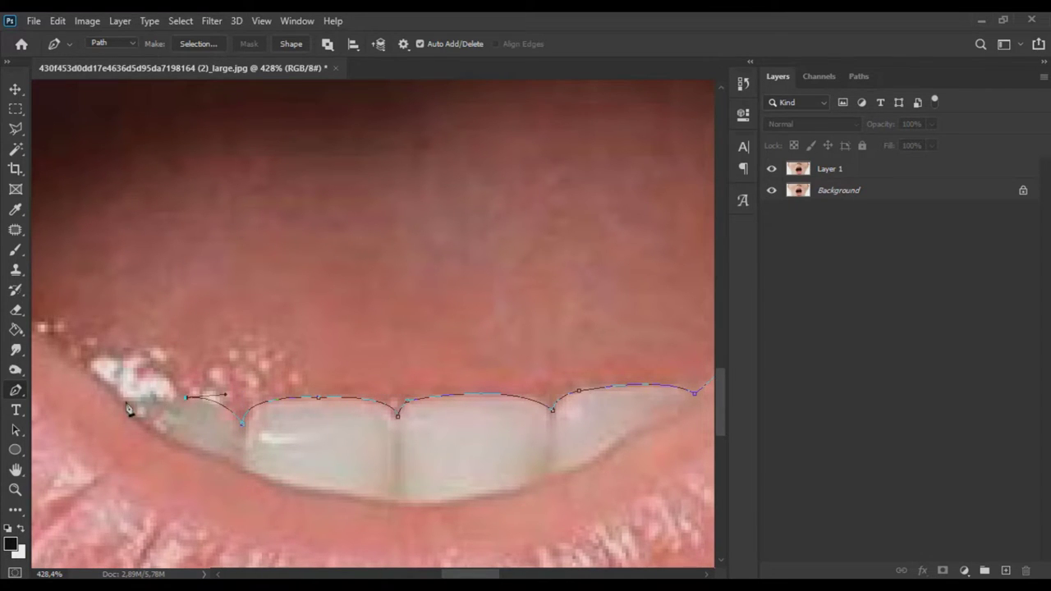
scroll(131, 408, down, 3)
scroll(280, 388, down, 2)
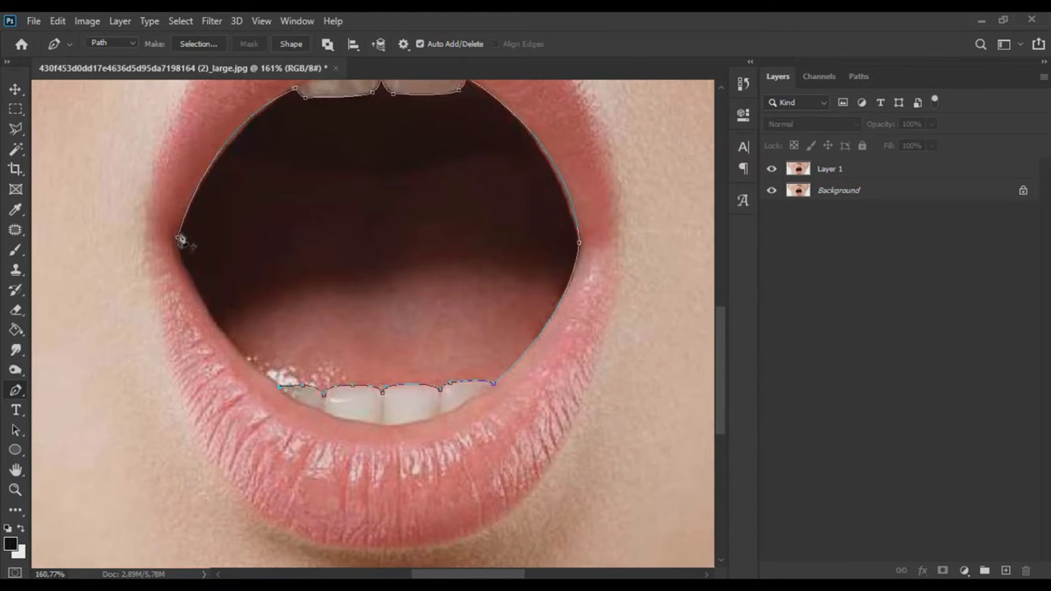
right_click(180, 238)
Turn the path into a selection, hide Background, and mask Layer 1 with the inverted selection.
click(238, 300)
click(604, 152)
click(771, 189)
click(838, 173)
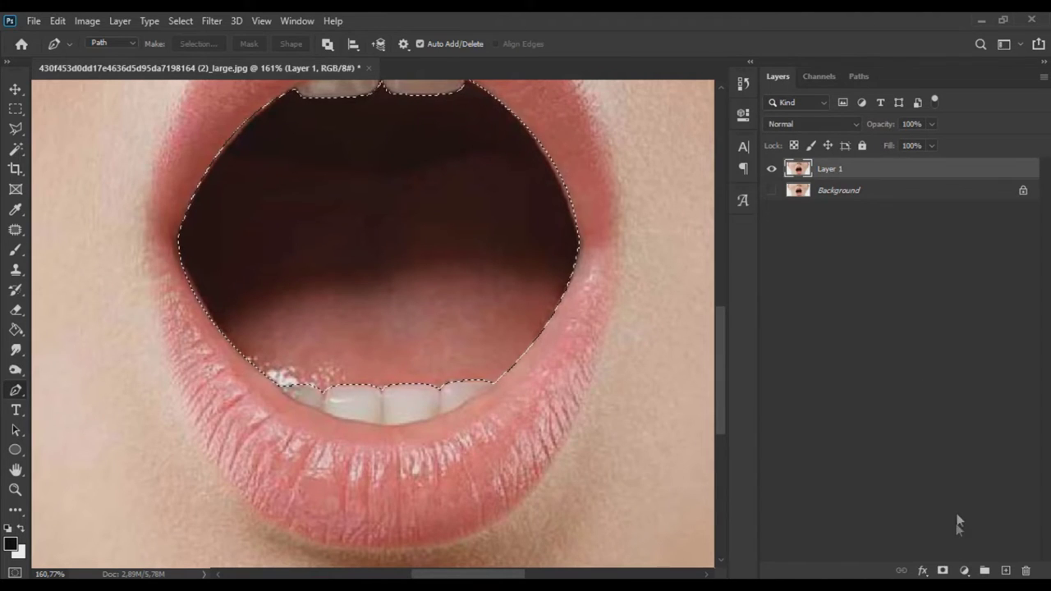
click(943, 570)
key(ctrl+i)
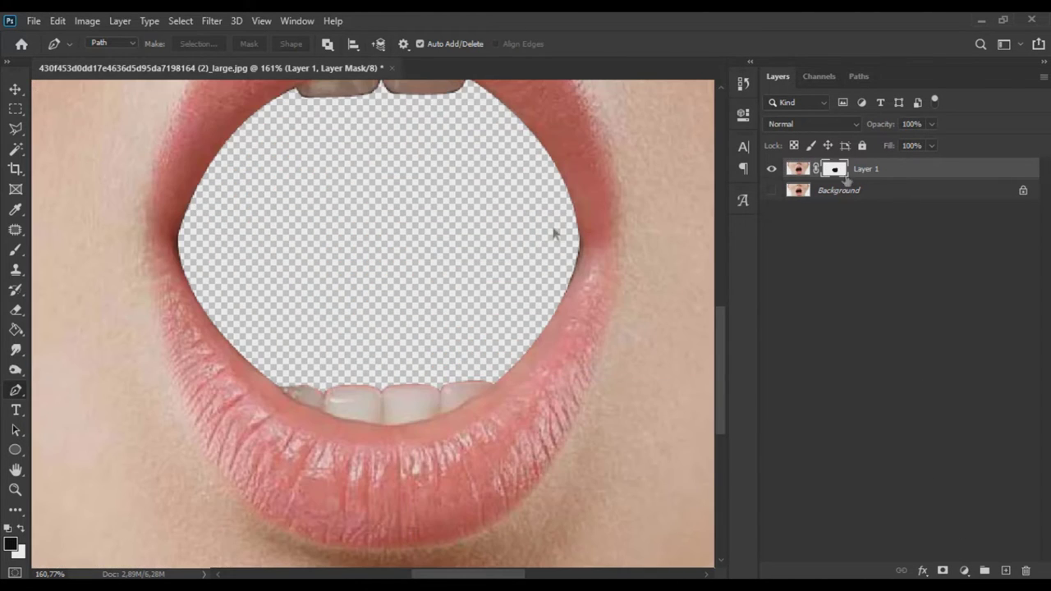
Add a Curves adjustment layer above Layer 1.
scroll(277, 344, down, 3)
scroll(278, 343, up, 1)
click(964, 570)
click(959, 374)
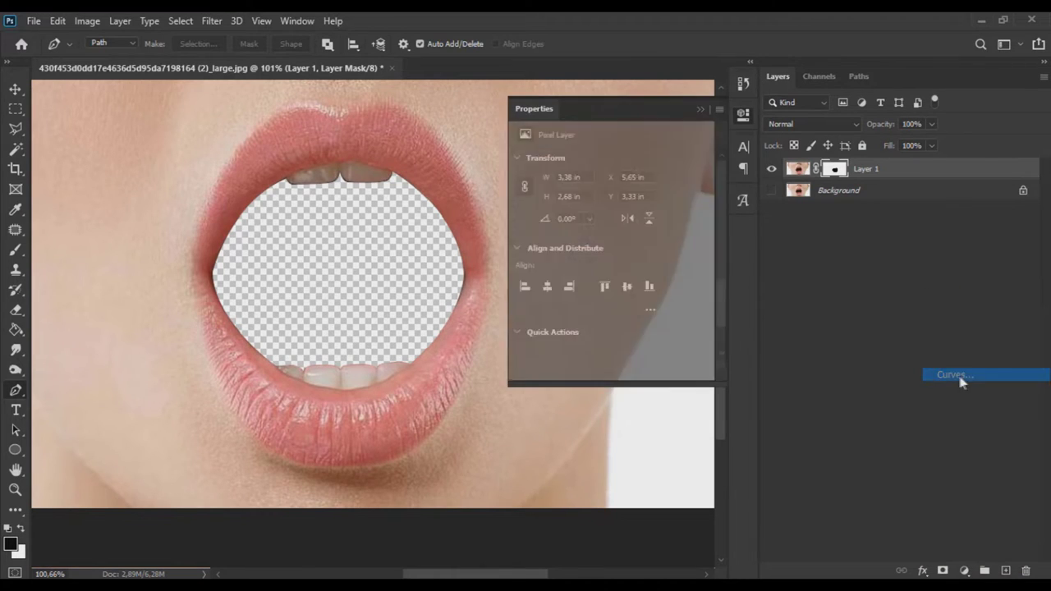
Pull the Curves 1 line down to darken the portrait.
drag(647, 252, 647, 289)
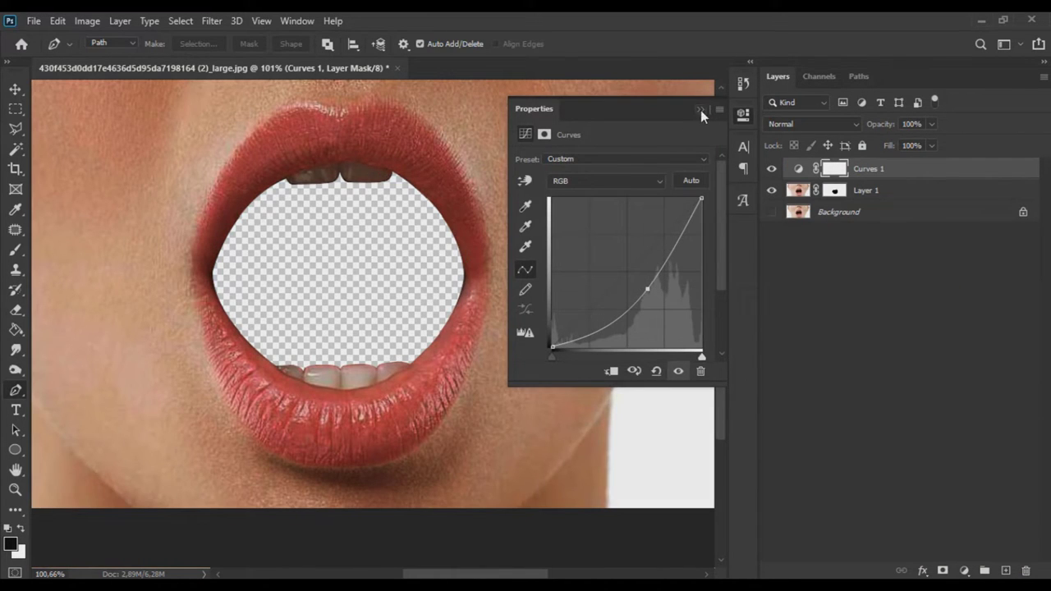
click(700, 110)
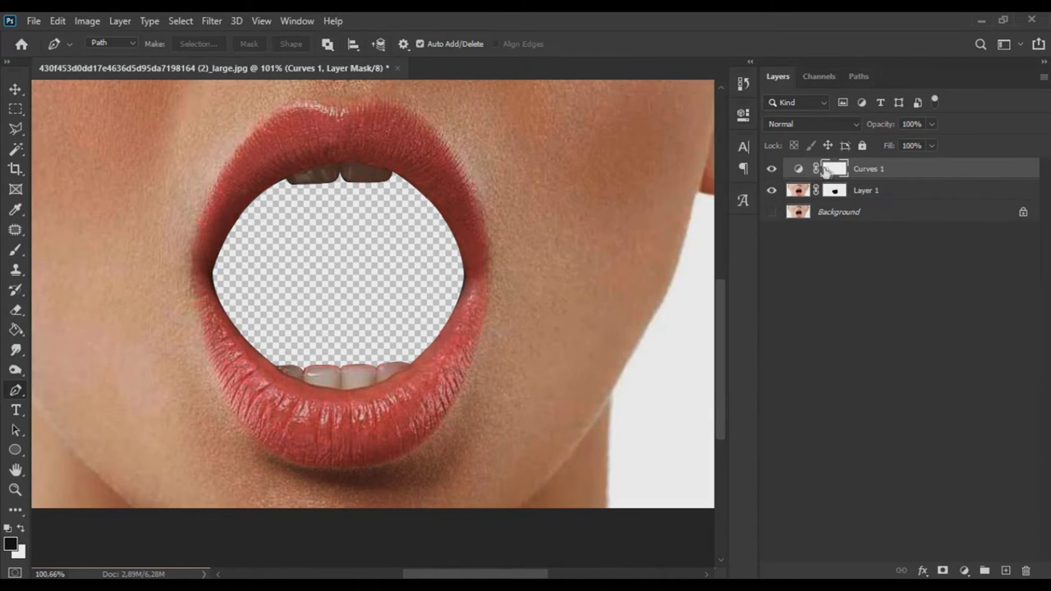
scroll(216, 422, down, 3)
scroll(539, 381, up, 2)
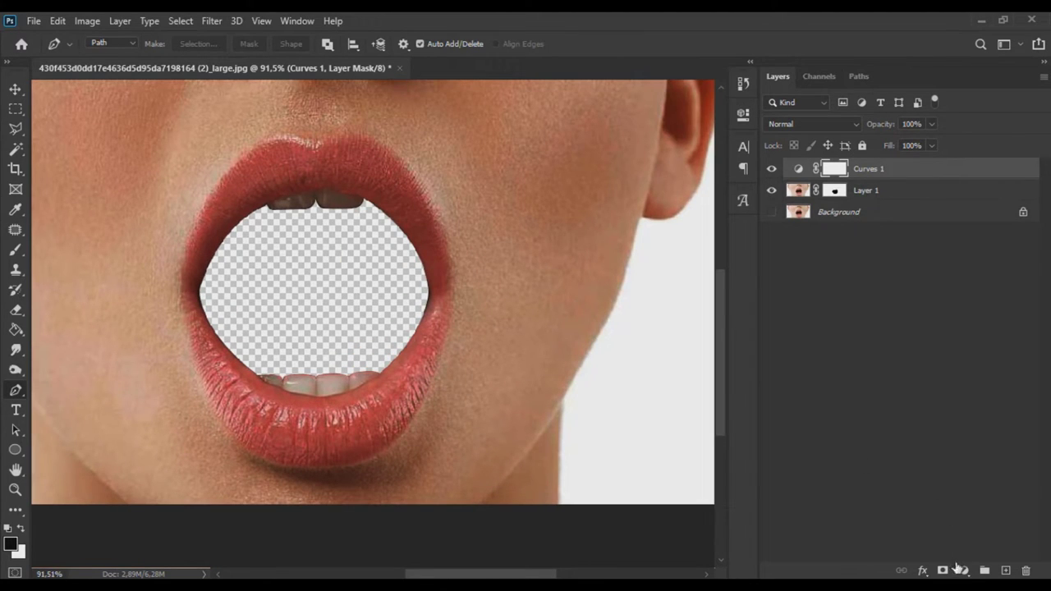
Add a Black & White adjustment layer with the Reds slider at -6.
click(961, 569)
click(988, 450)
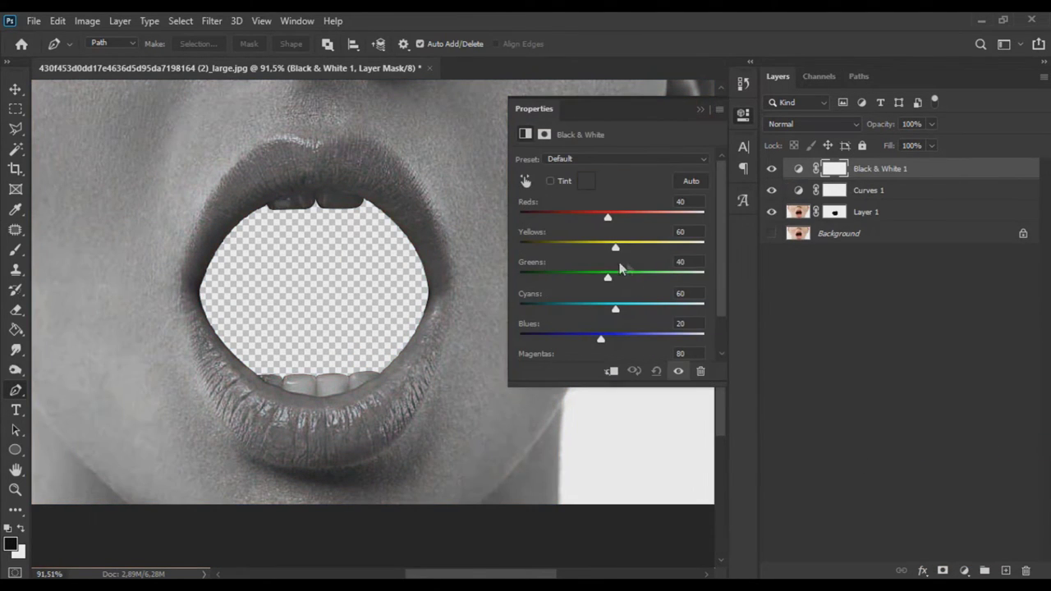
mouse_move(607, 217)
mouse_down()
mouse_move(573, 218)
mouse_move(591, 218)
mouse_up()
click(699, 109)
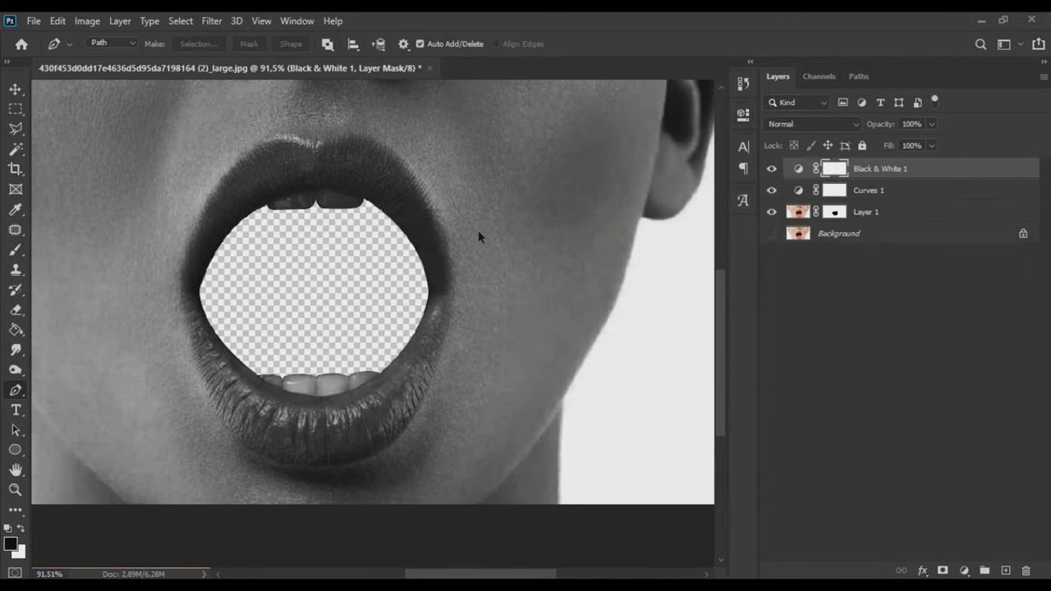
key(ctrl+0)
click(866, 212)
Brighten the upper and lower teeth on Layer 1 with the Dodge tool on Midtones.
click(15, 350)
right_click(15, 369)
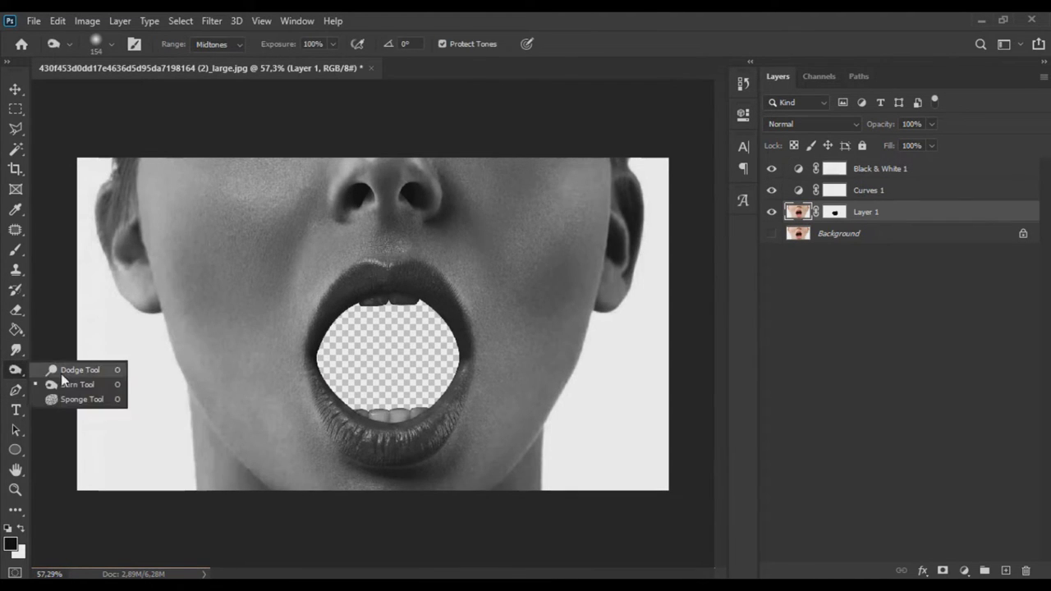
click(70, 369)
scroll(371, 325, up, 5)
mouse_move(377, 299)
mouse_down()
mouse_move(452, 298)
mouse_move(445, 287)
mouse_up()
scroll(446, 288, down, 5)
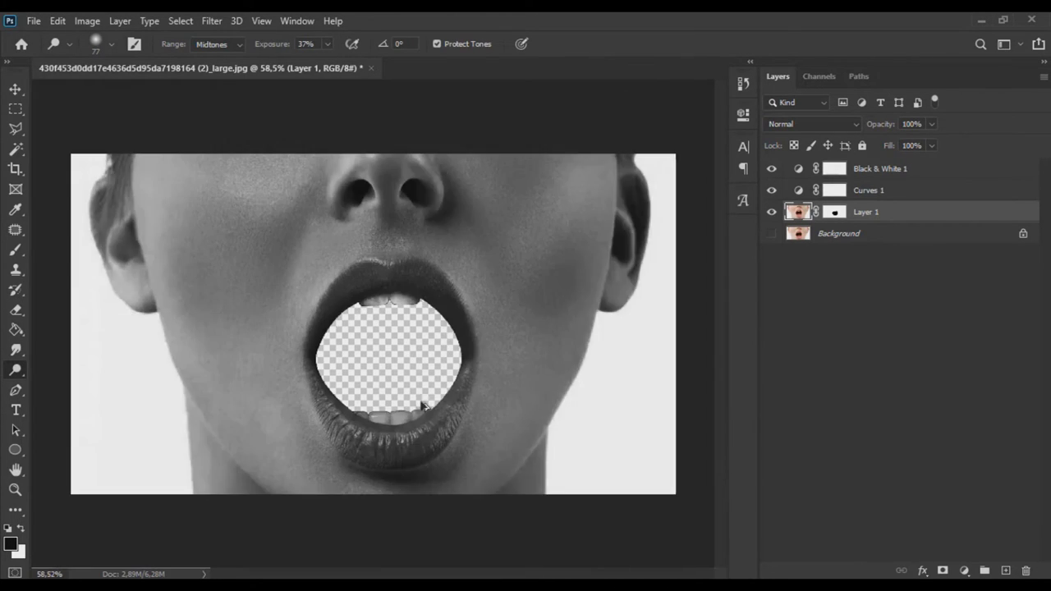
scroll(374, 427, up, 5)
mouse_move(352, 411)
mouse_down()
mouse_move(328, 429)
mouse_move(459, 427)
mouse_up()
right_click(15, 369)
click(70, 385)
scroll(347, 225, down, 5)
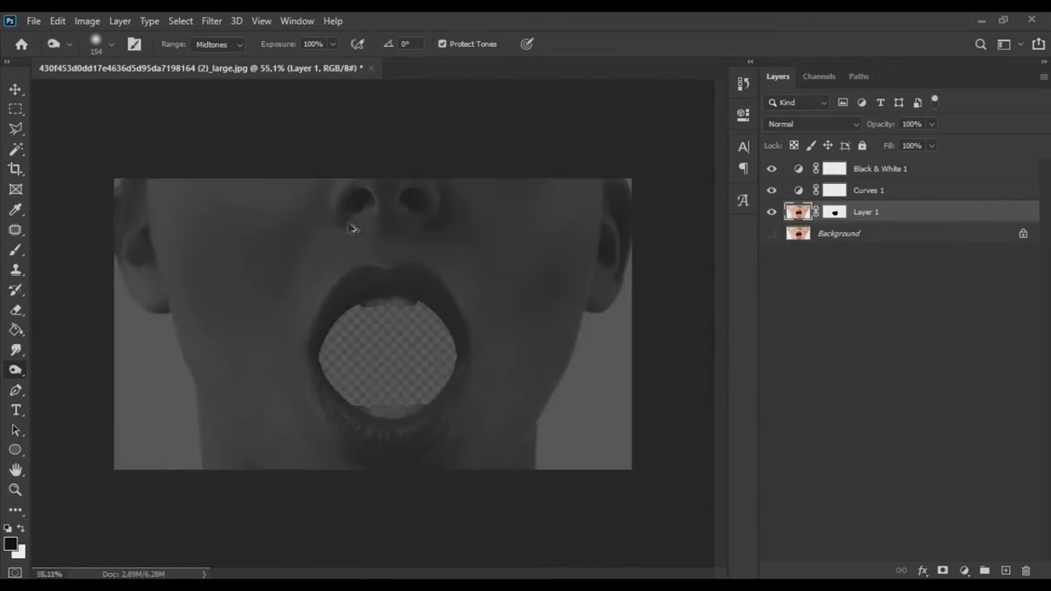
scroll(479, 274, up, 2)
Target Layer 1's mask with a 9 px Brush at 100% opacity.
key(ctrl+backslash)
click(17, 251)
scroll(359, 364, up, 2)
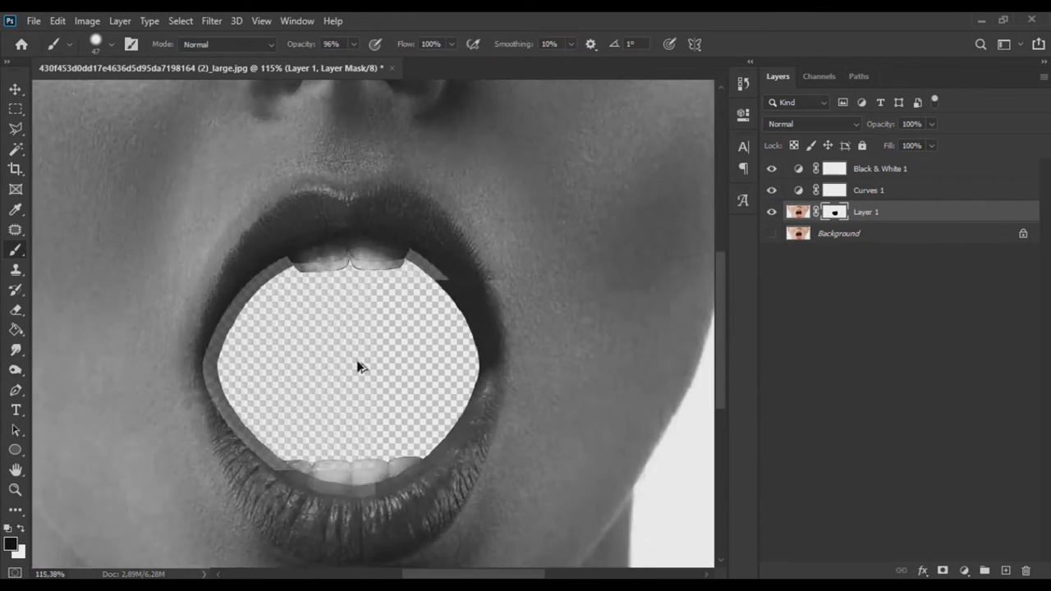
scroll(337, 343, up, 2)
click(353, 44)
drag(356, 62, 363, 62)
click(110, 44)
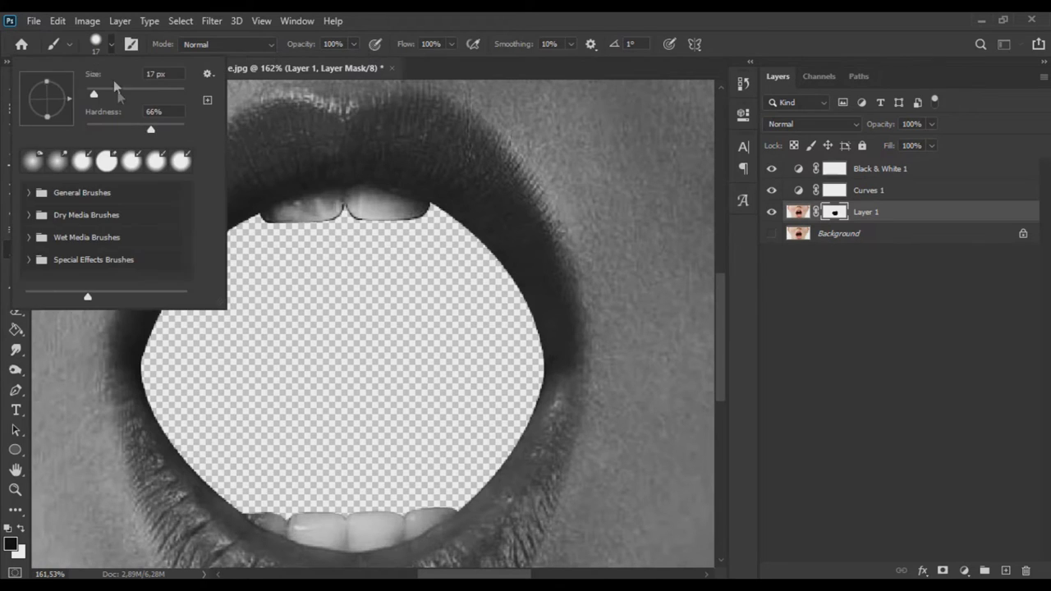
key(Return)
scroll(307, 357, up, 2)
scroll(234, 192, up, 2)
Paint the mask edge below the upper teeth, using a 5 px brush for the fine trim.
mouse_move(235, 192)
mouse_down()
mouse_move(237, 139)
mouse_move(396, 146)
mouse_up()
drag(233, 140, 199, 153)
scroll(542, 155, up, 1)
drag(542, 154, 482, 169)
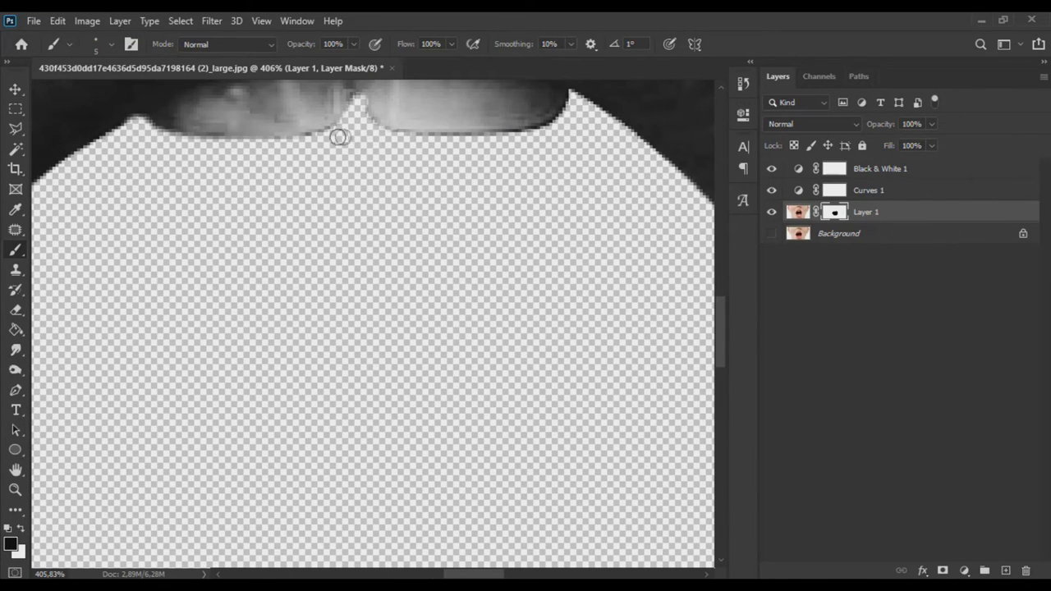
drag(372, 144, 573, 97)
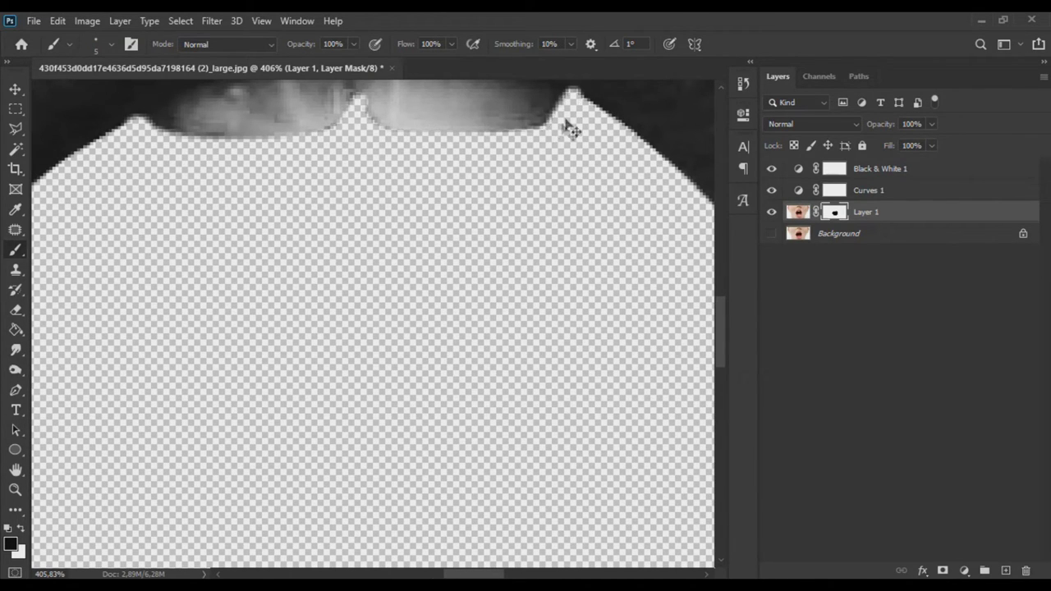
Zoom back out and select the Background layer.
scroll(526, 147, down, 1)
scroll(427, 221, down, 1)
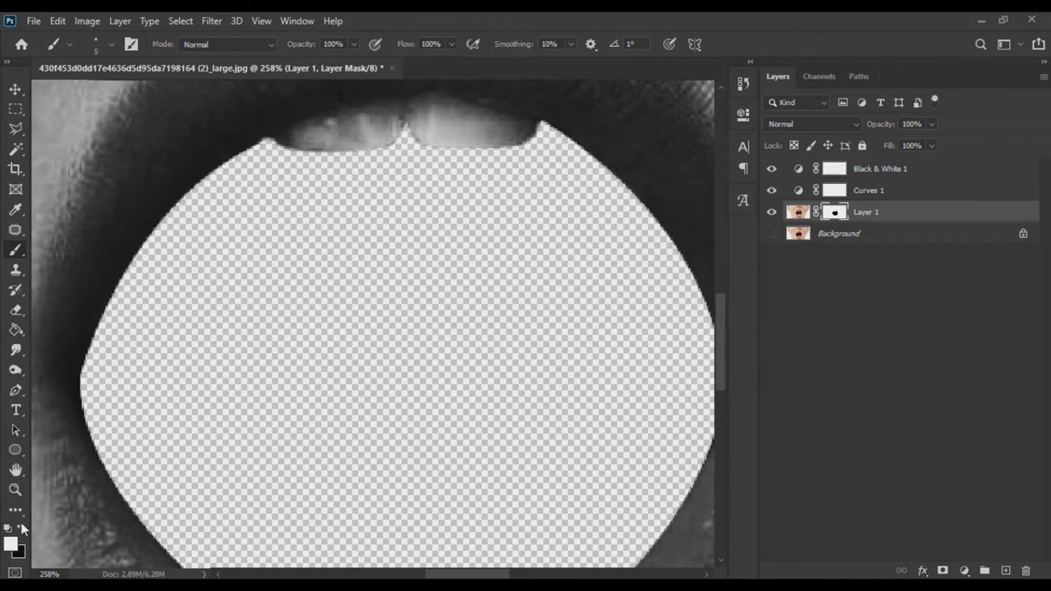
scroll(348, 383, down, 1)
scroll(375, 366, down, 1)
scroll(367, 336, down, 1)
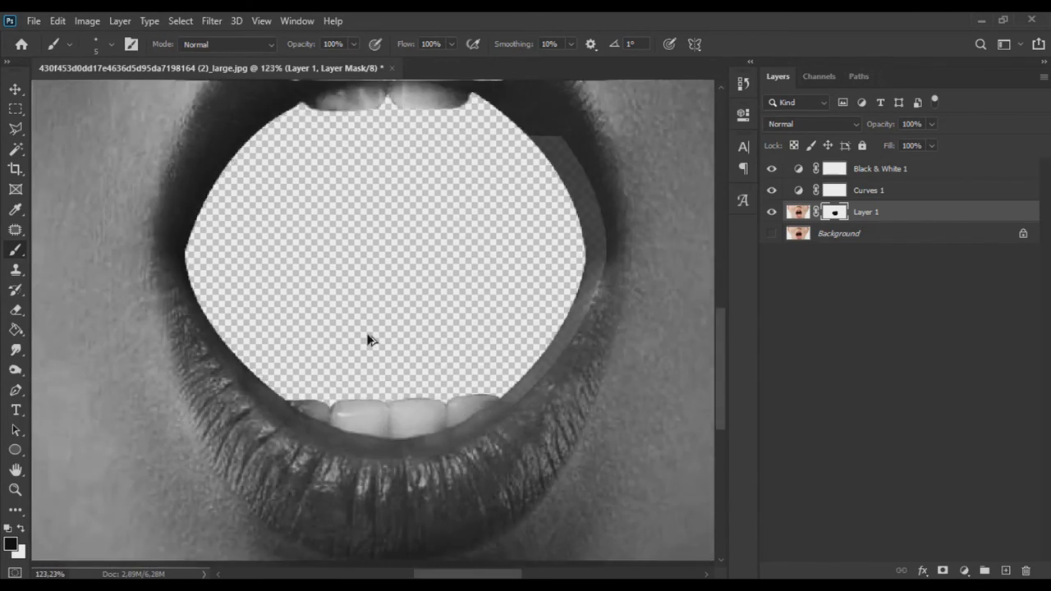
scroll(368, 340, down, 1)
scroll(360, 329, down, 1)
click(838, 233)
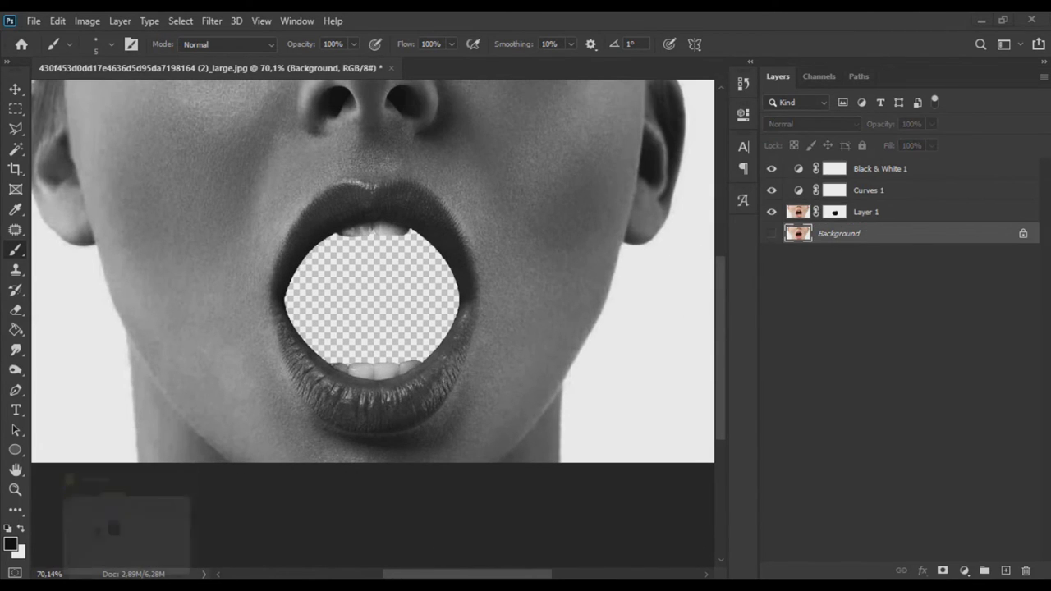
Place the brick tunnel image inside the mouth.
click(127, 534)
click(661, 261)
drag(661, 261, 367, 295)
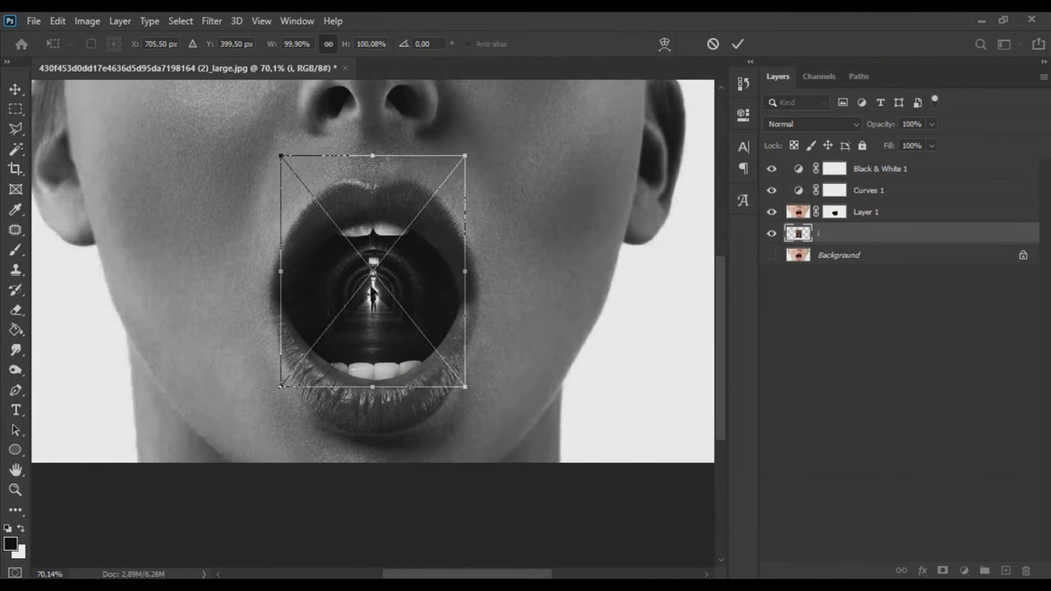
key(Return)
Clip the Curves 1 adjustment to Layer 1.
double_click(797, 191)
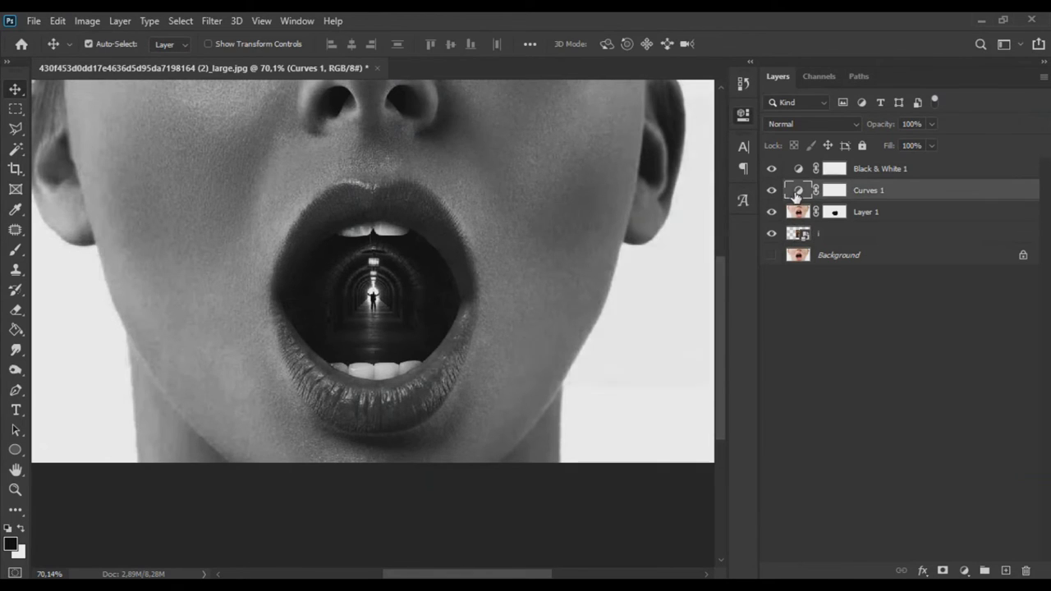
click(611, 374)
click(699, 110)
Scale the tunnel image down slightly and move it lower inside the mouth.
click(871, 233)
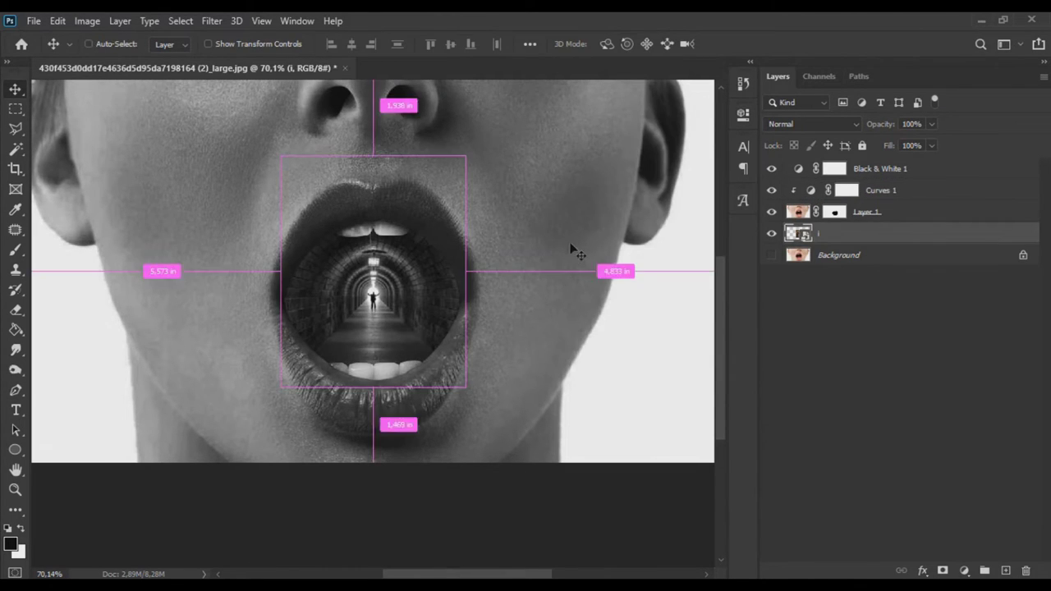
key(ctrl+t)
drag(465, 156, 460, 162)
drag(427, 255, 428, 265)
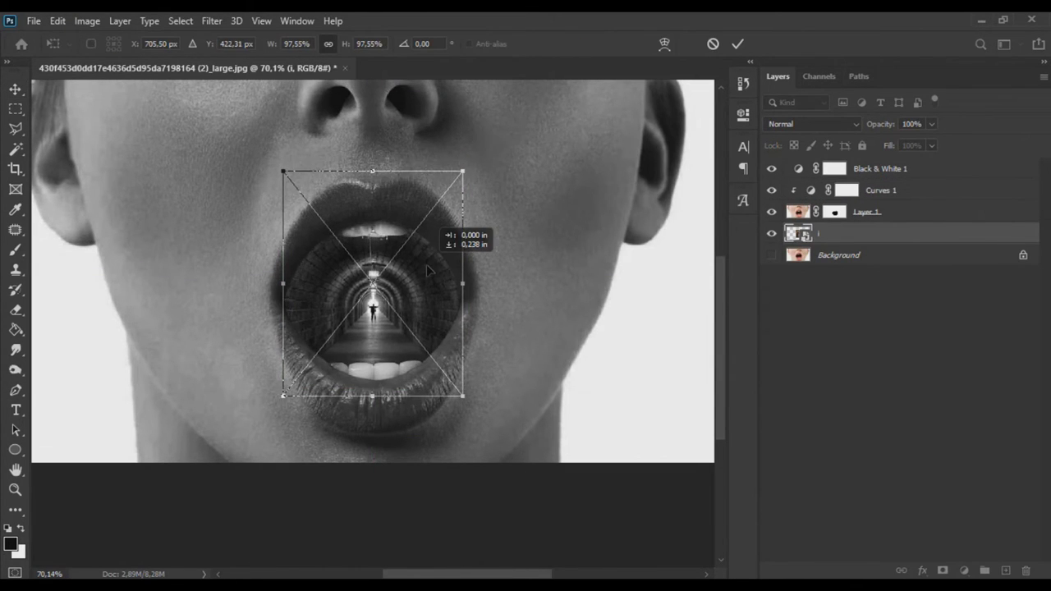
key(Return)
Brighten the tunnel with a two-point Curves adjustment lifting its midtones.
scroll(389, 479, down, 3)
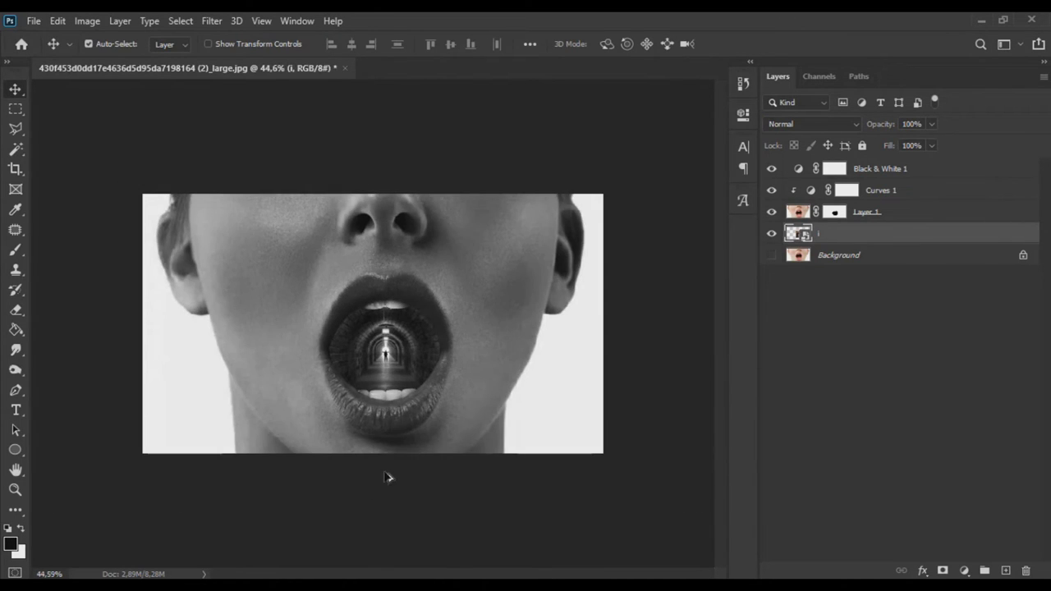
scroll(543, 322, up, 5)
click(87, 21)
click(280, 89)
mouse_move(654, 339)
mouse_down()
mouse_move(654, 296)
mouse_move(666, 320)
mouse_up()
drag(704, 286, 706, 300)
click(982, 179)
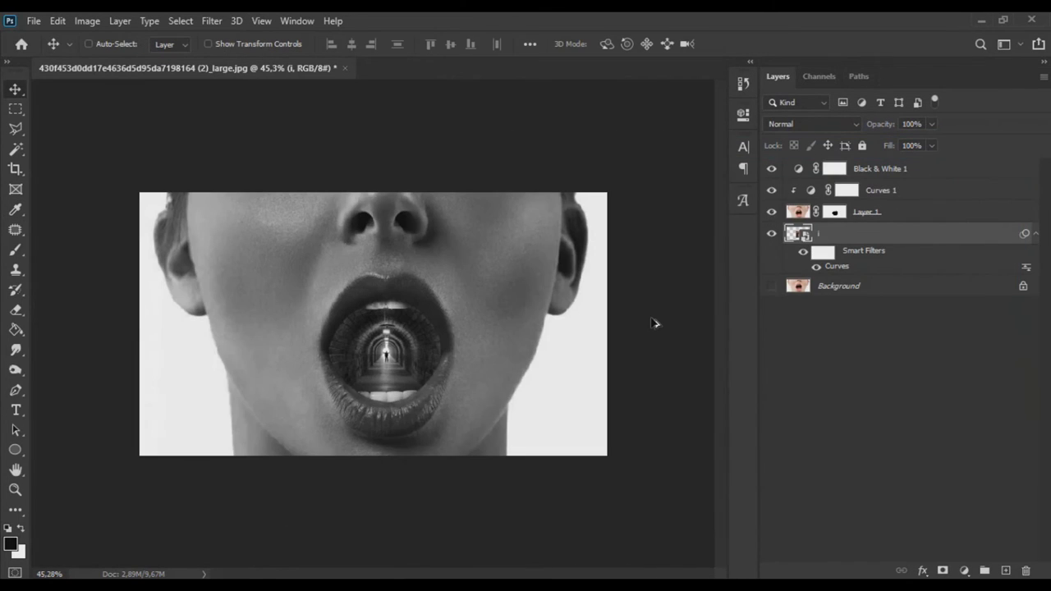
scroll(476, 370, up, 2)
scroll(475, 370, up, 2)
scroll(474, 369, up, 1)
Add a Levels adjustment above Layer 1 with midtones at 1.91.
click(792, 216)
click(964, 571)
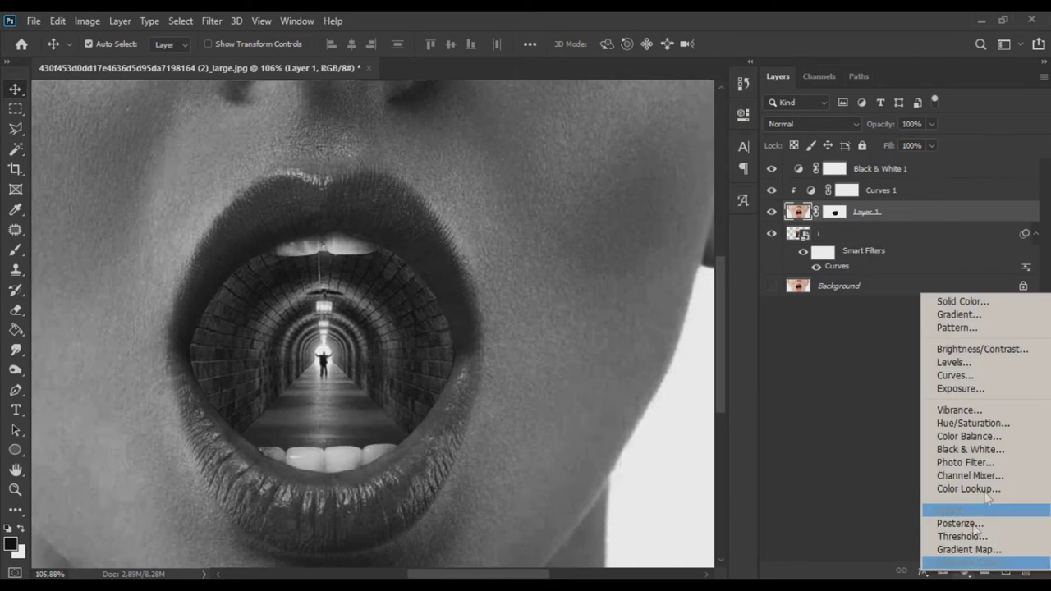
click(956, 371)
drag(623, 272, 586, 272)
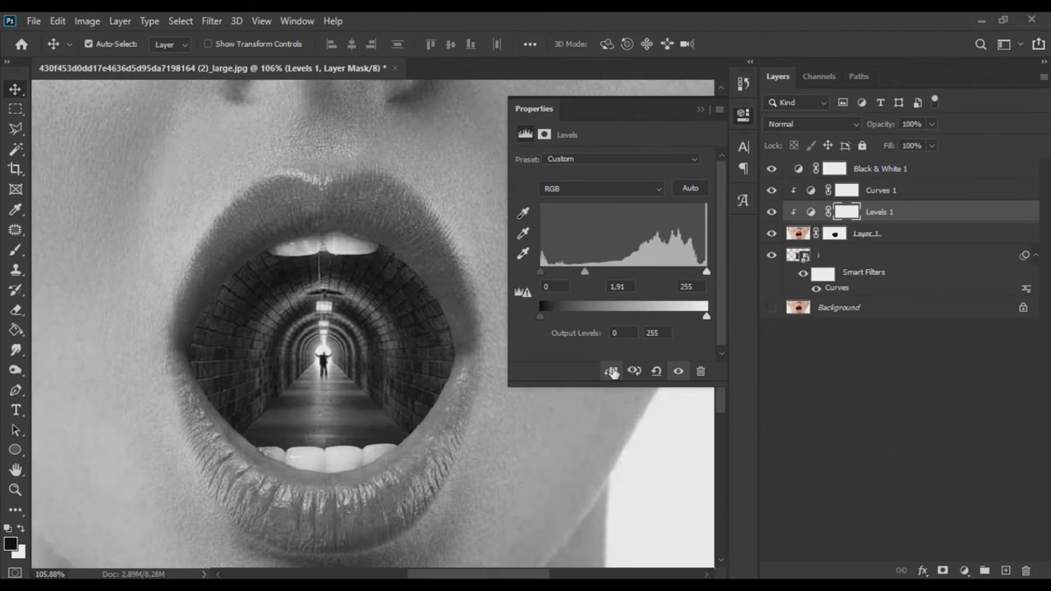
click(695, 109)
Invert the Levels mask to black and choose a soft 50 px brush.
key(ctrl+i)
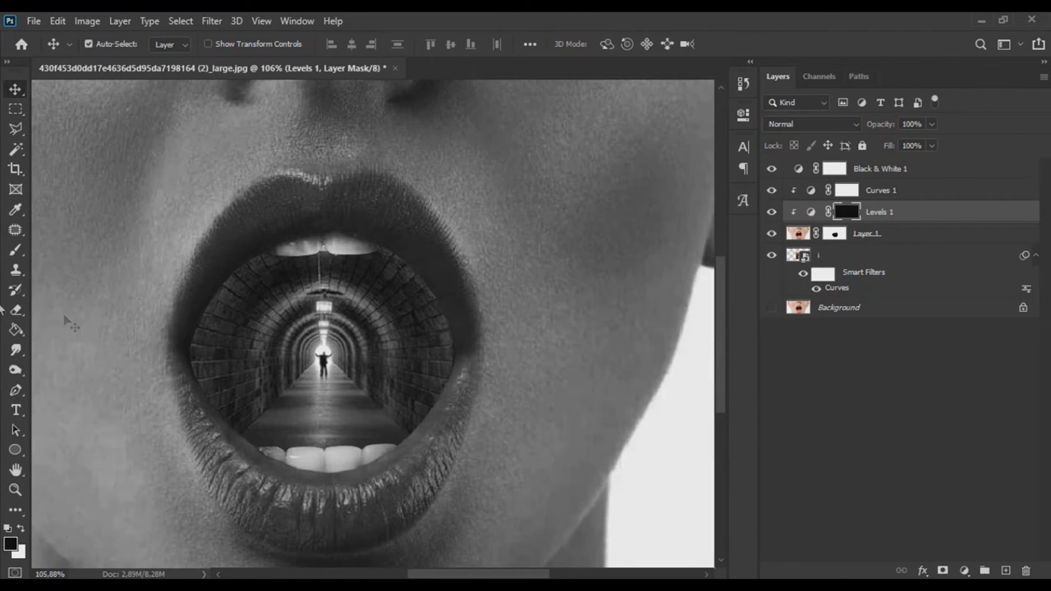
key(b)
scroll(201, 279, up, 2)
scroll(201, 279, up, 3)
right_click(123, 124)
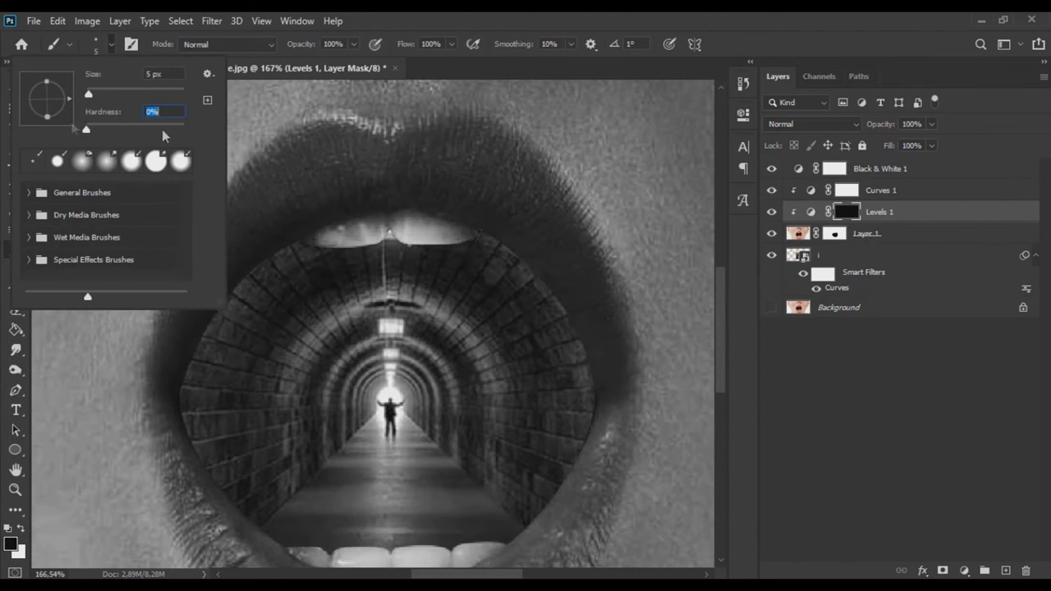
key(Return)
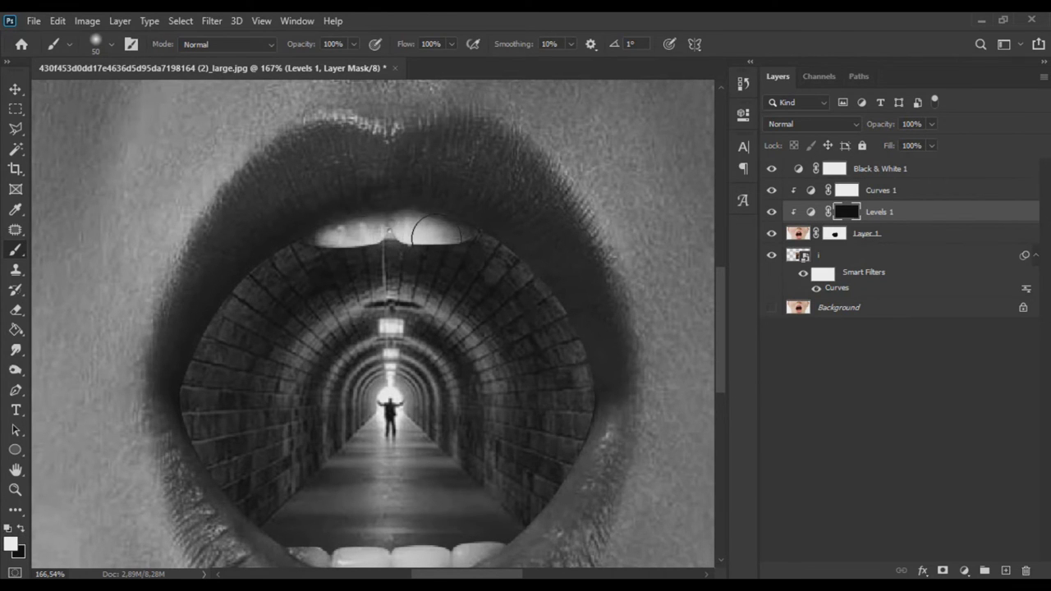
Paint white over the upper and lower teeth on the Levels mask.
drag(344, 226, 460, 232)
scroll(457, 278, down, 3)
scroll(451, 328, up, 2)
drag(373, 402, 534, 398)
scroll(490, 432, down, 4)
scroll(452, 438, down, 1)
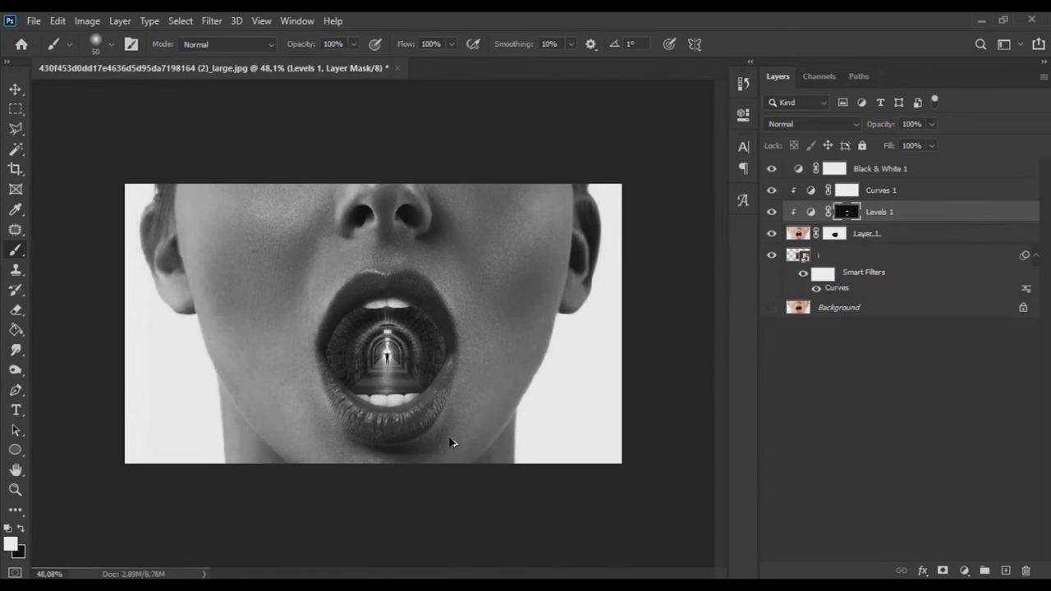
scroll(400, 422, up, 3)
click(776, 256)
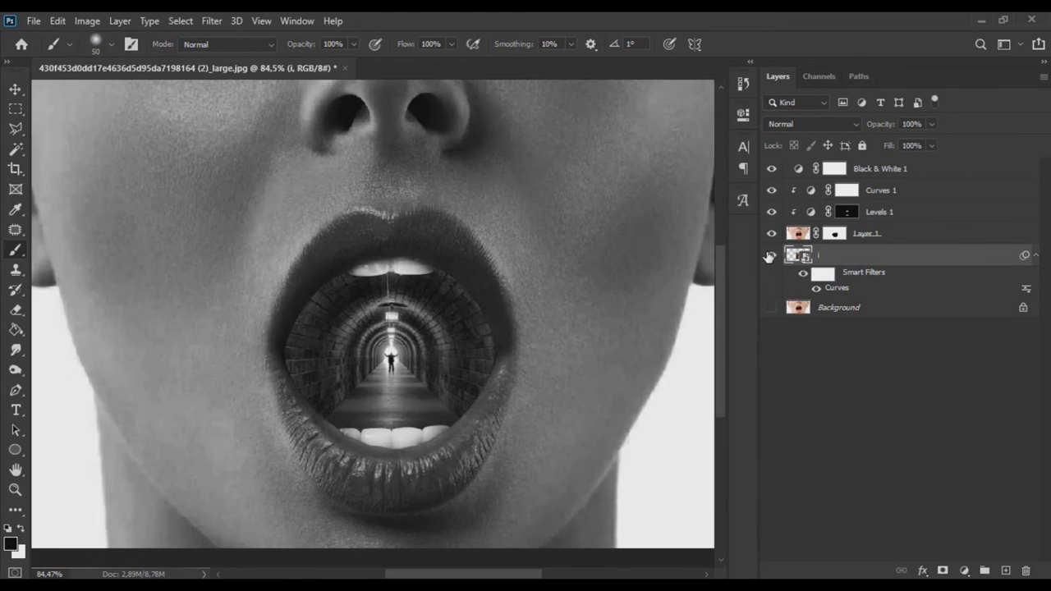
Apply a Camera Raw filter with Clarity +80 to the tunnel smart object.
click(212, 21)
click(274, 110)
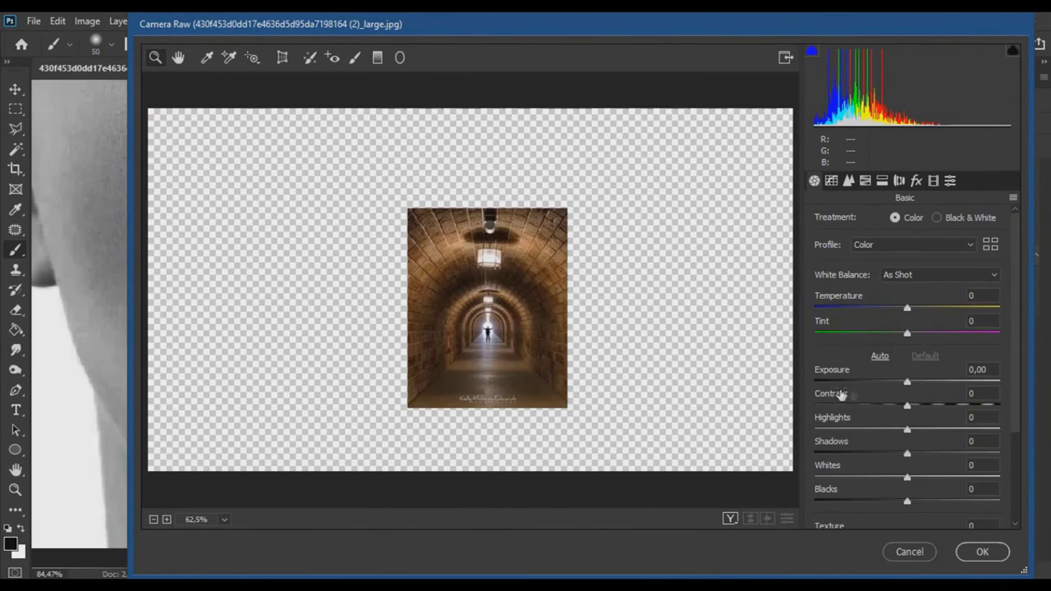
scroll(841, 395, down, 3)
click(982, 434)
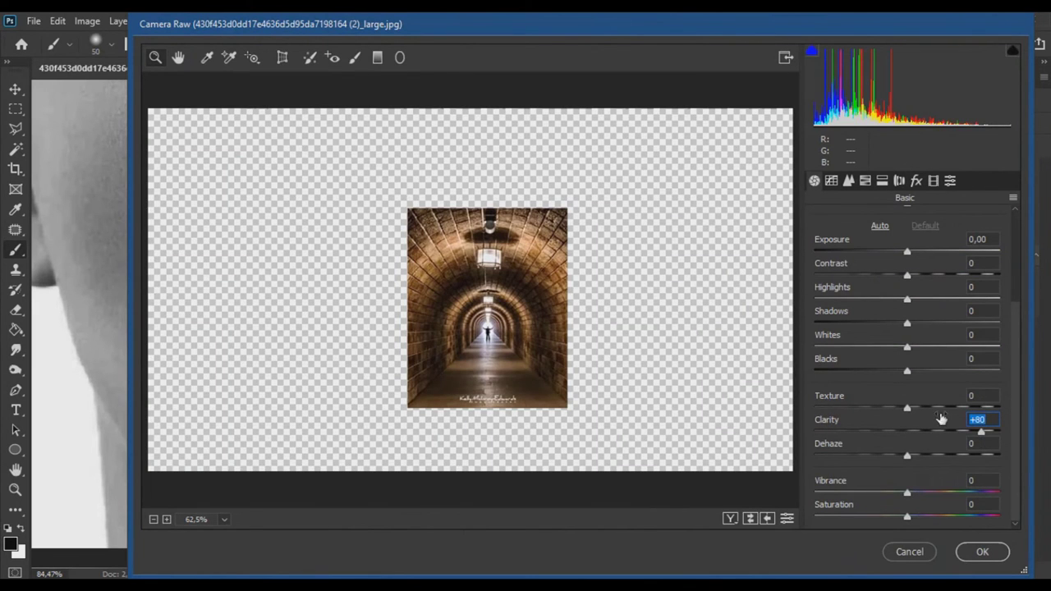
click(982, 552)
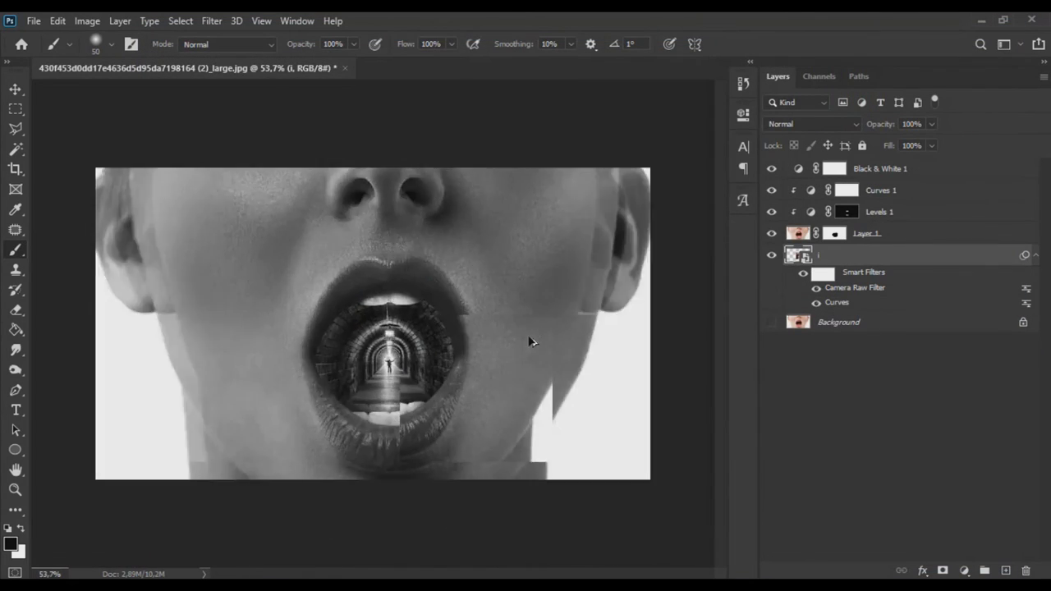
scroll(463, 367, up, 4)
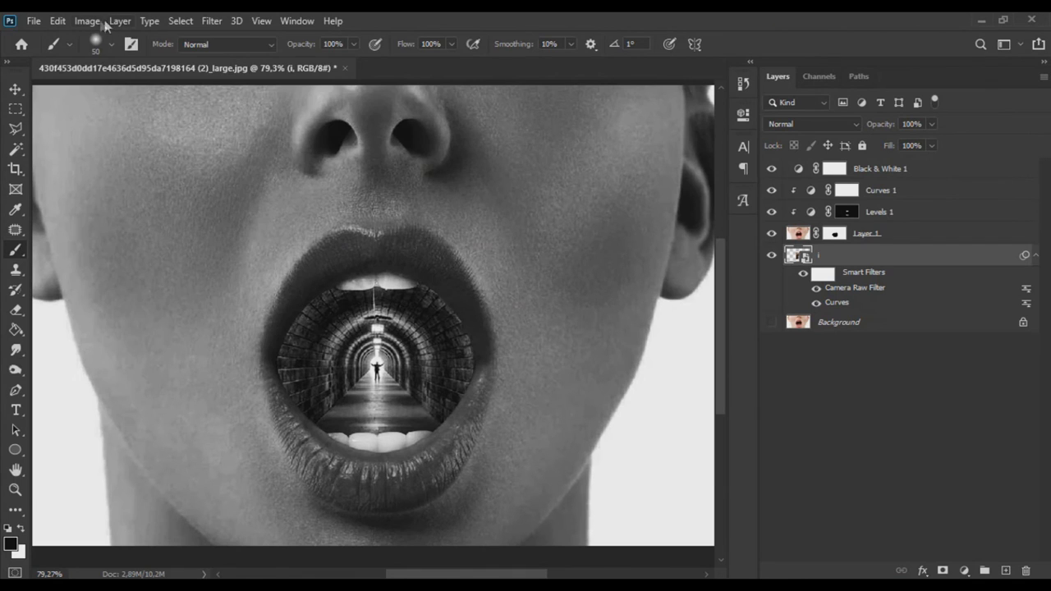
Apply Levels to the tunnel with midtones at 1,11, and add a new empty layer.
click(87, 21)
click(258, 73)
drag(477, 263, 464, 263)
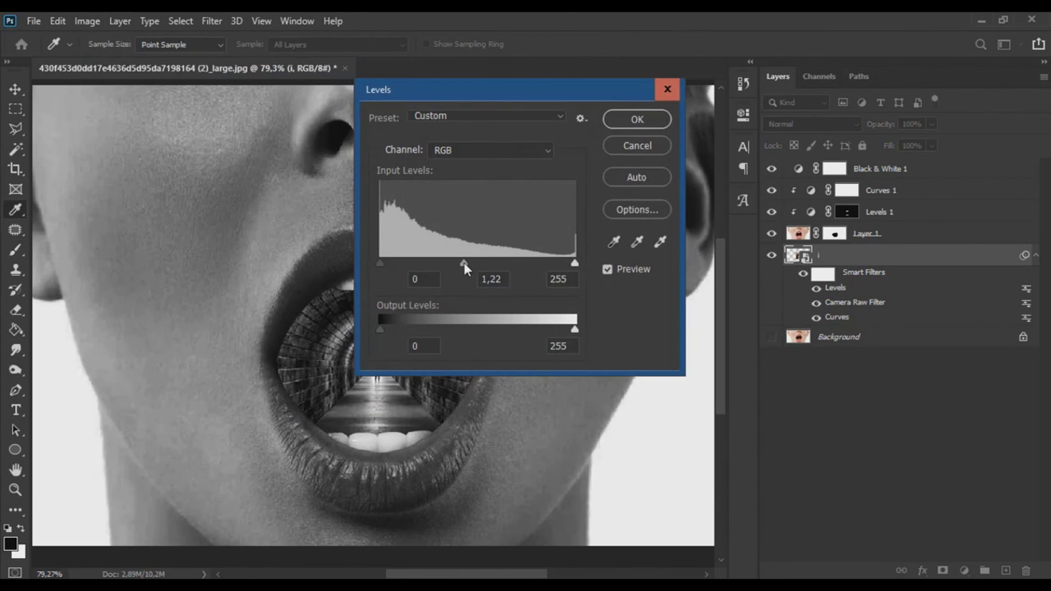
drag(460, 90, 722, 92)
mouse_move(727, 266)
mouse_down()
mouse_move(714, 267)
mouse_move(735, 267)
mouse_up()
click(870, 271)
click(871, 271)
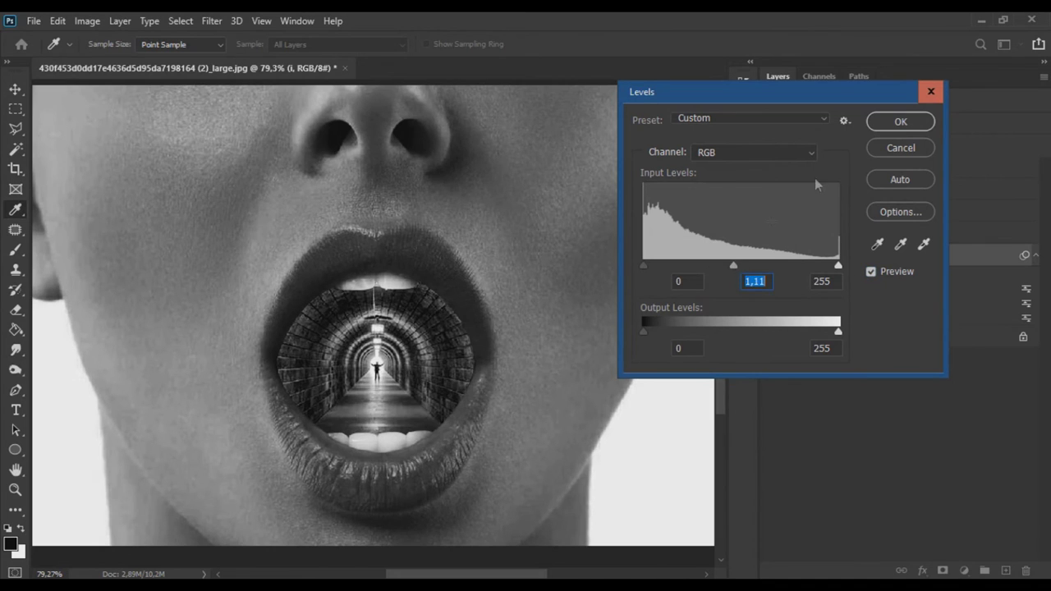
click(882, 123)
click(1007, 570)
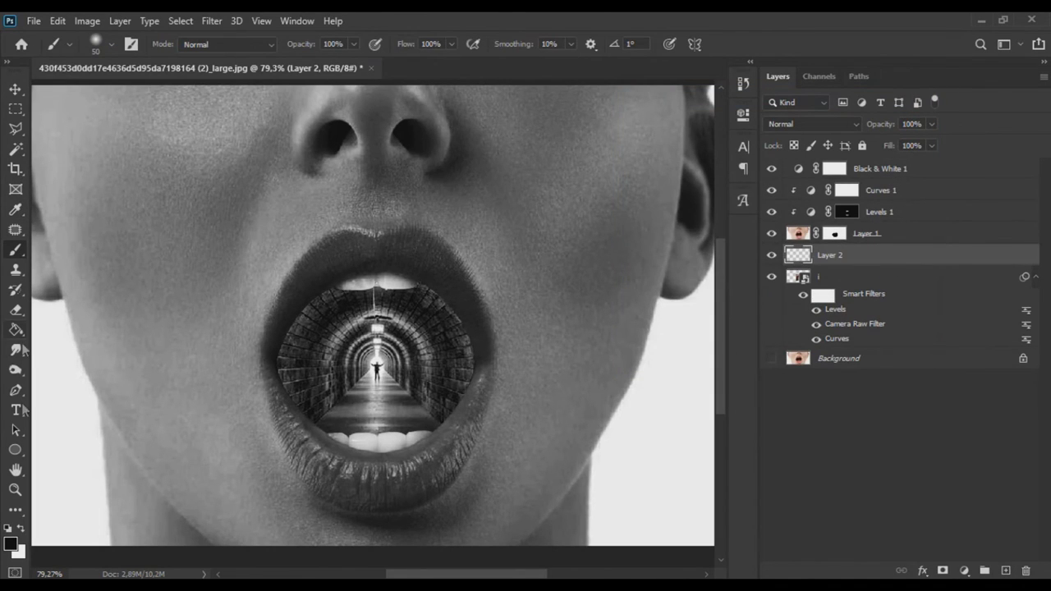
Paint a black shadow along the inner mouth edge and Gaussian-blur it at radius 7,4.
drag(272, 363, 373, 284)
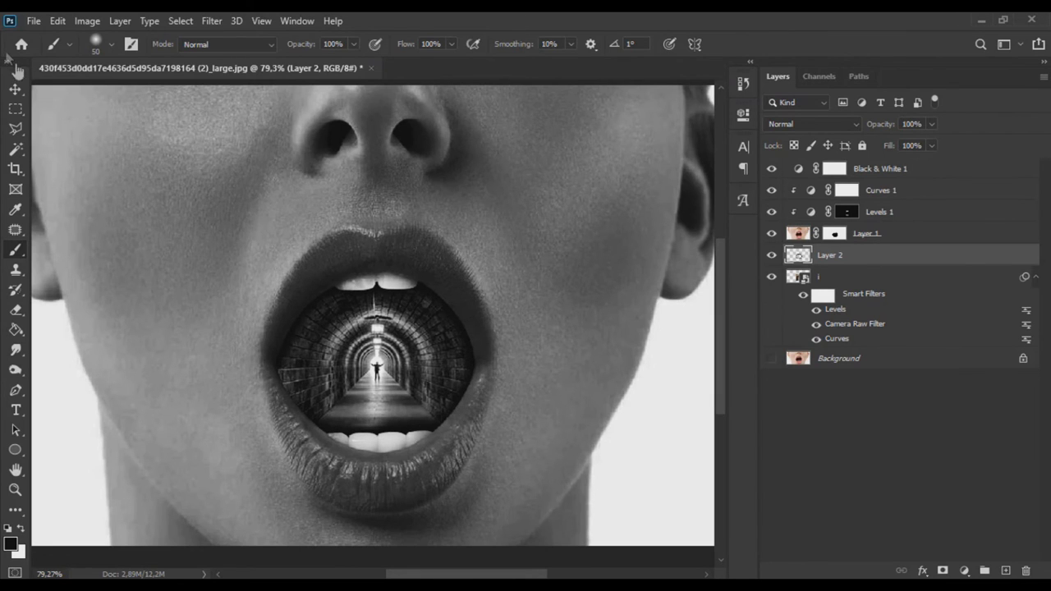
click(16, 88)
click(197, 16)
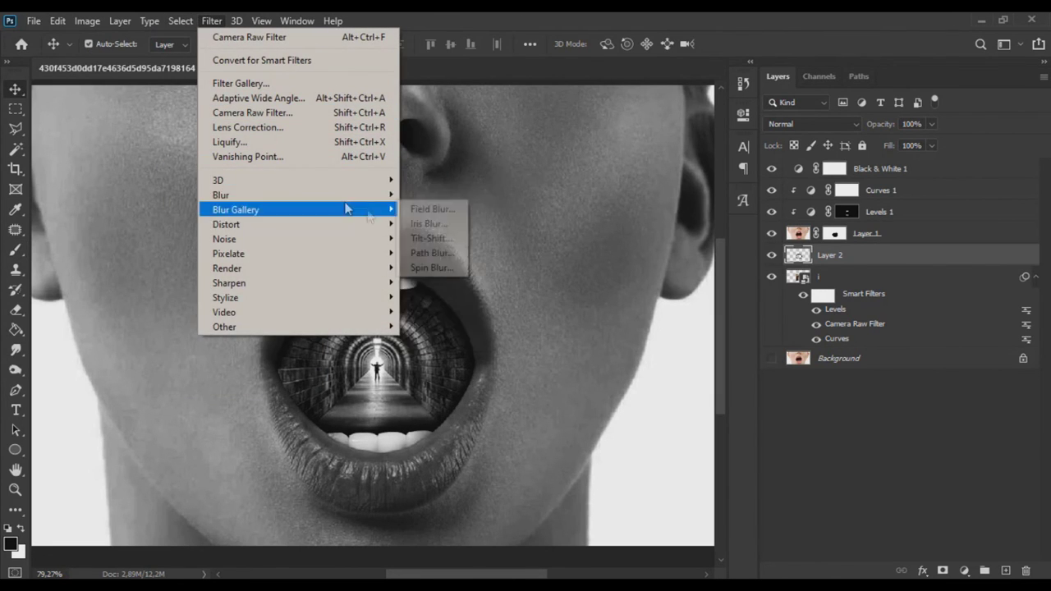
click(439, 251)
drag(700, 348, 687, 351)
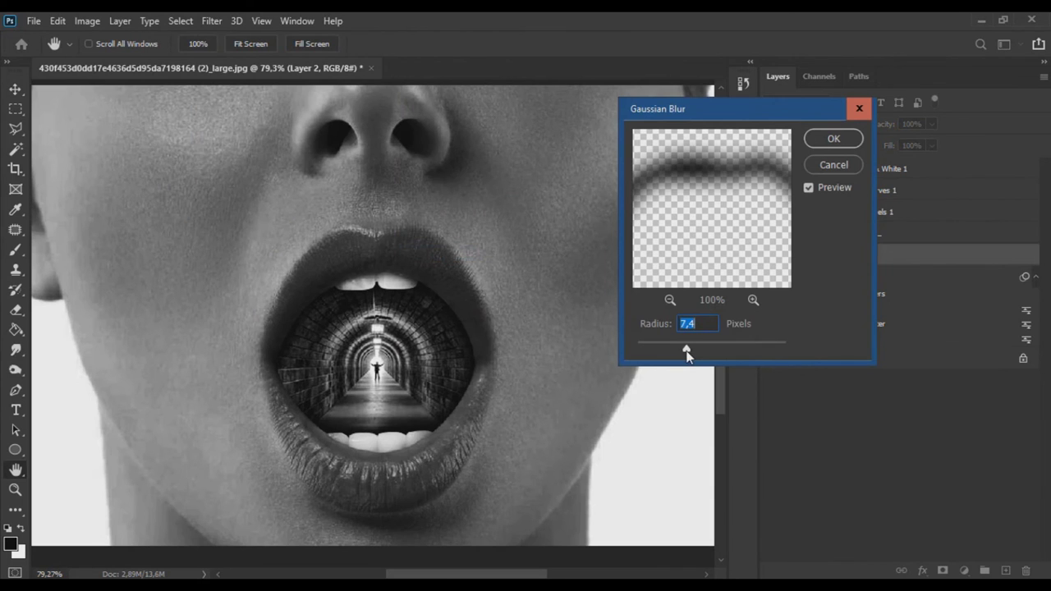
click(821, 143)
Set the shadow layer's opacity to 73%, then select the face layer Layer 1.
scroll(556, 317, down, 1)
scroll(530, 363, down, 2)
scroll(493, 386, up, 1)
scroll(438, 402, up, 3)
scroll(438, 403, up, 1)
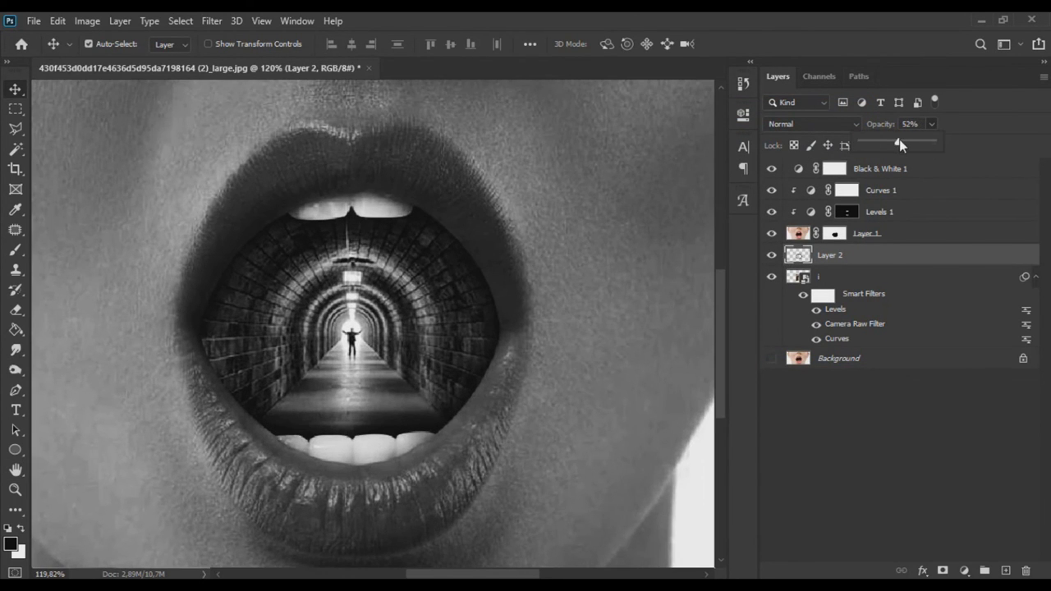
drag(901, 144, 909, 146)
scroll(542, 291, down, 1)
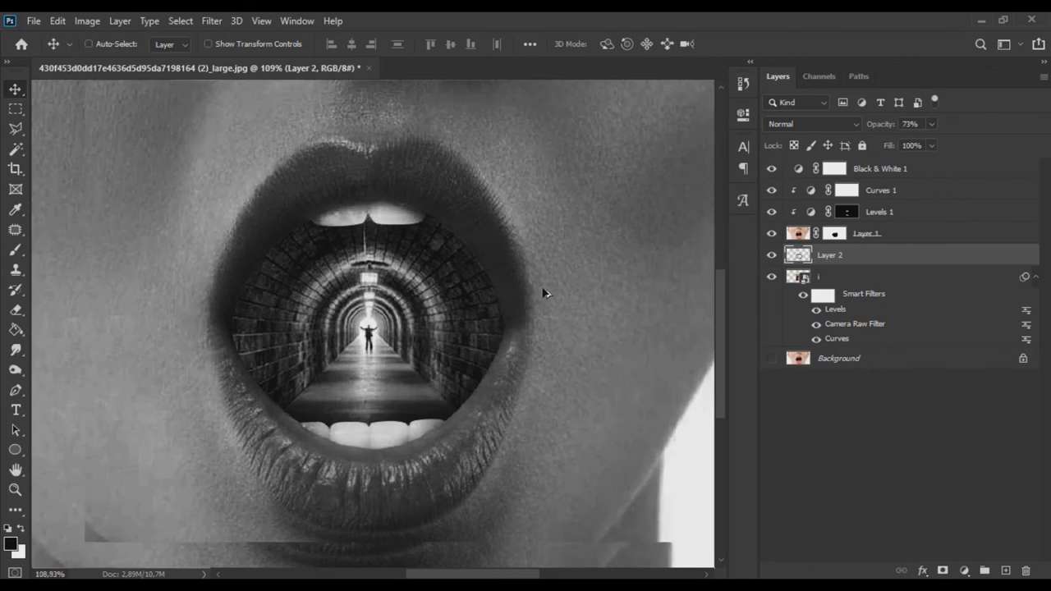
scroll(542, 291, down, 2)
scroll(544, 293, down, 2)
click(880, 237)
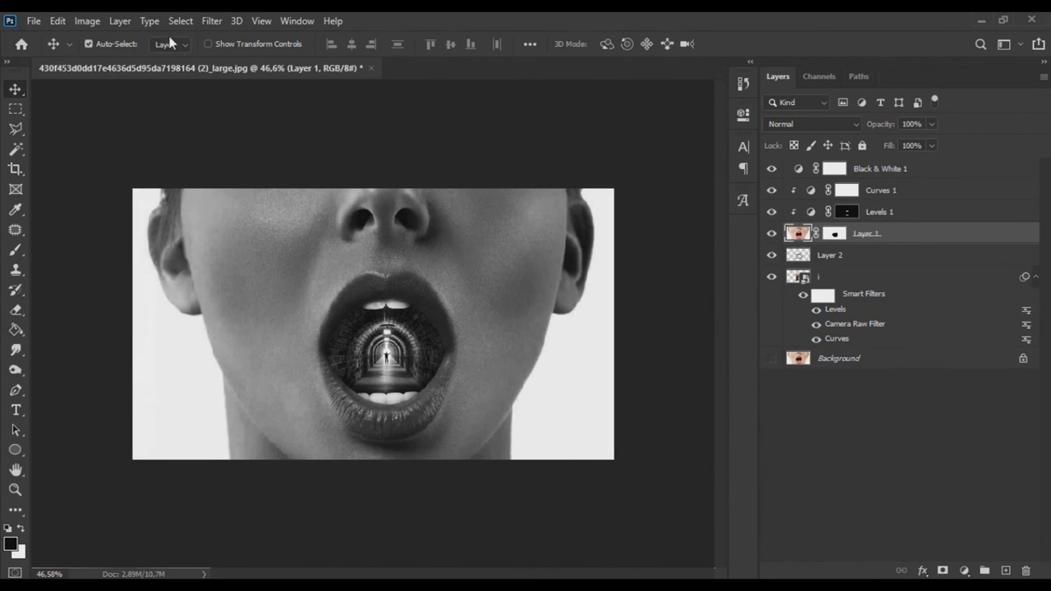
Sharpen the face with a Camera Raw filter: Clarity +65 and Texture +9.
click(211, 21)
click(256, 115)
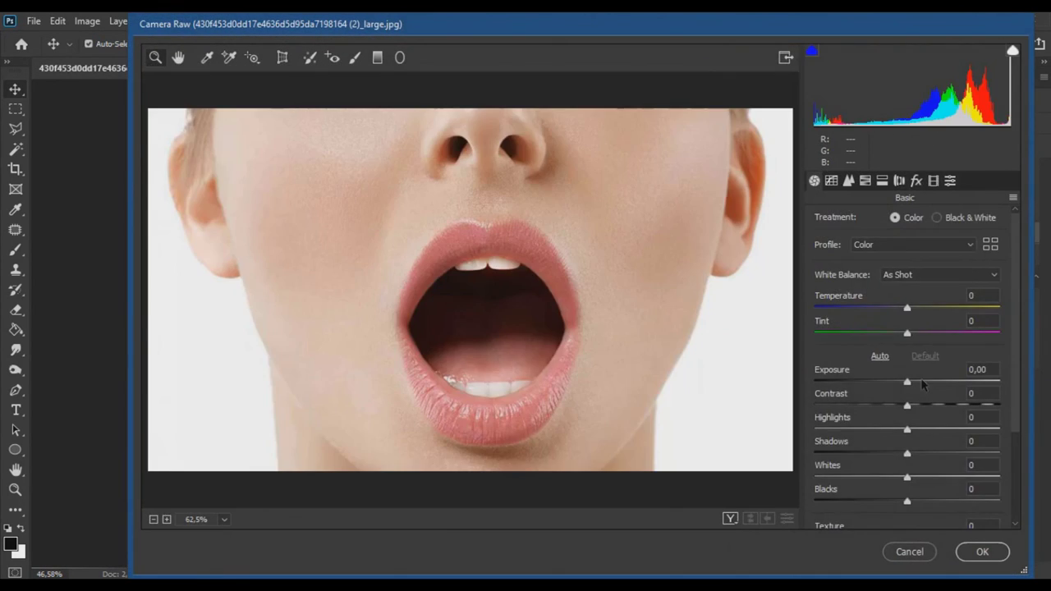
scroll(904, 369, down, 3)
drag(906, 431, 961, 435)
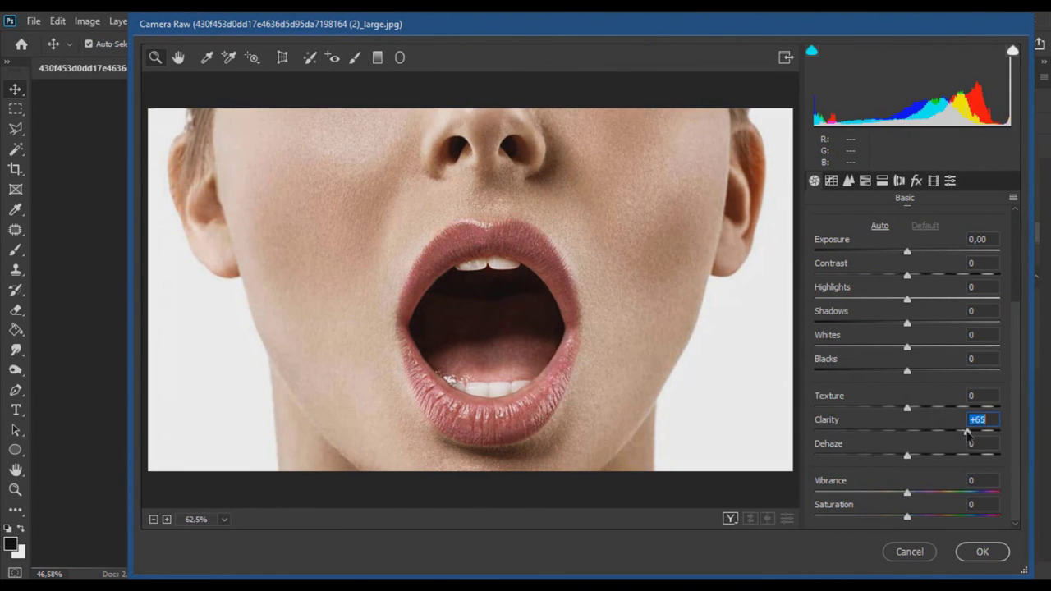
key(Down)
key(Down)
key(Down)
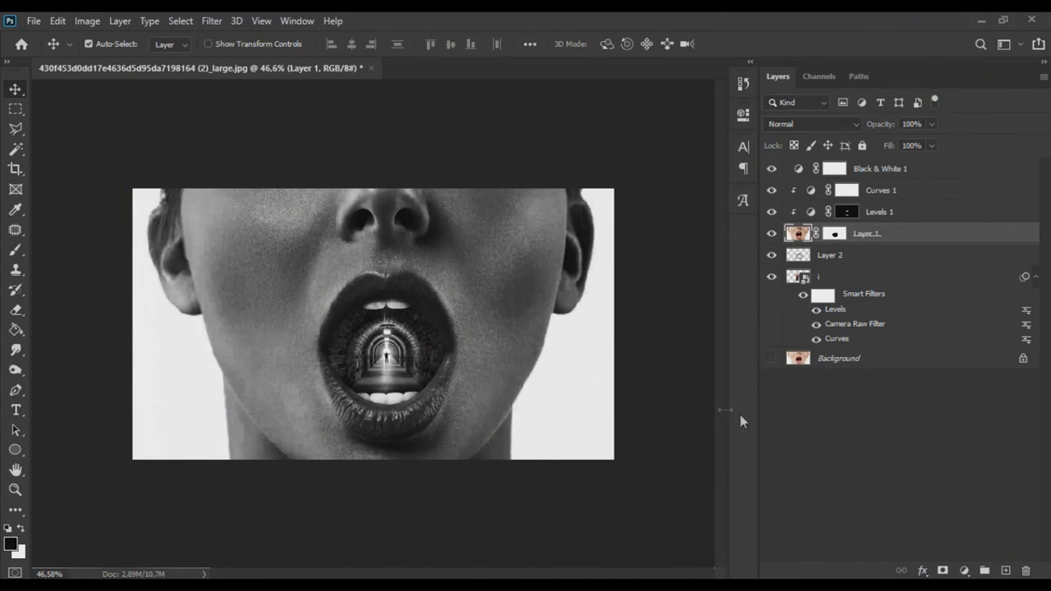
Set the Layer 2 mouth shadow to 91% opacity.
scroll(492, 370, up, 3)
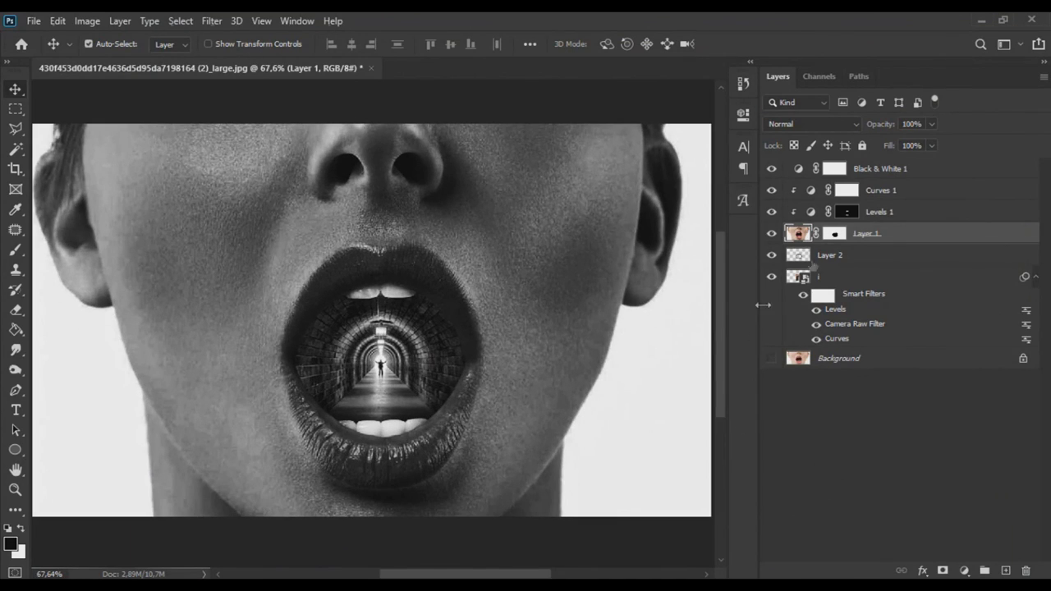
click(875, 261)
drag(931, 124, 942, 145)
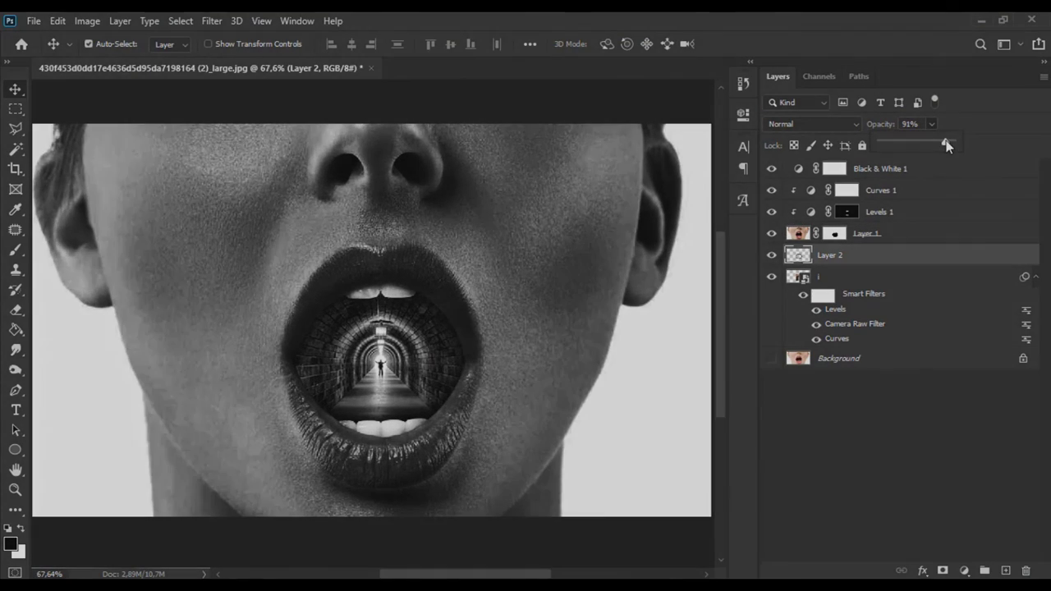